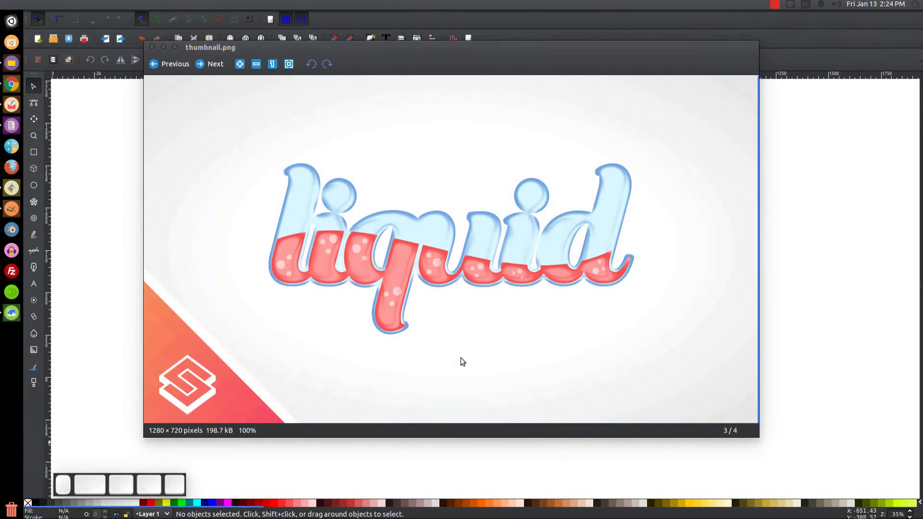
# Examine the liquid text effect in the reference image thumbnail.png, and put the image away.
pyautogui.click(174, 47)
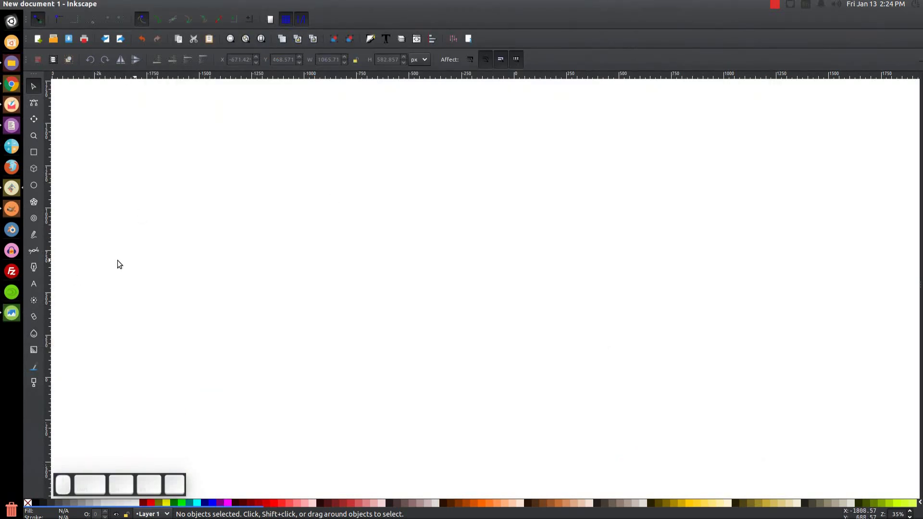
pyautogui.click(11, 313)
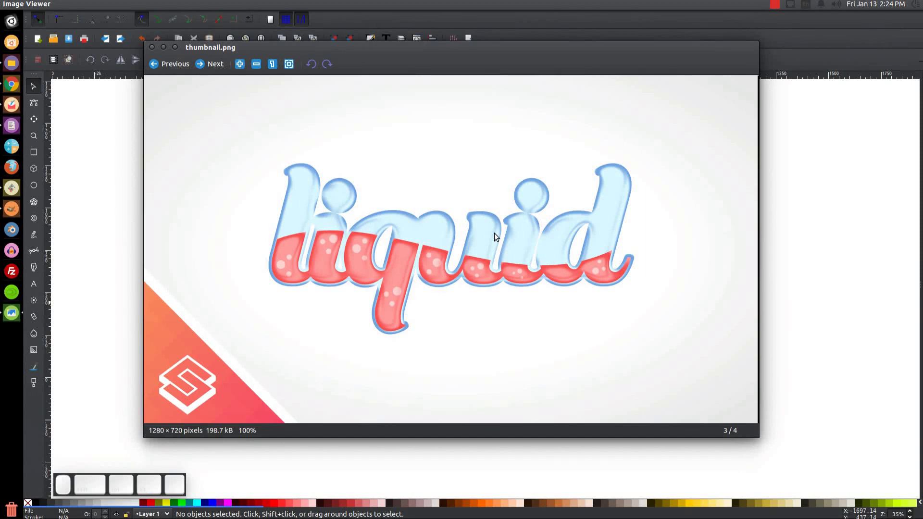
pyautogui.click(165, 48)
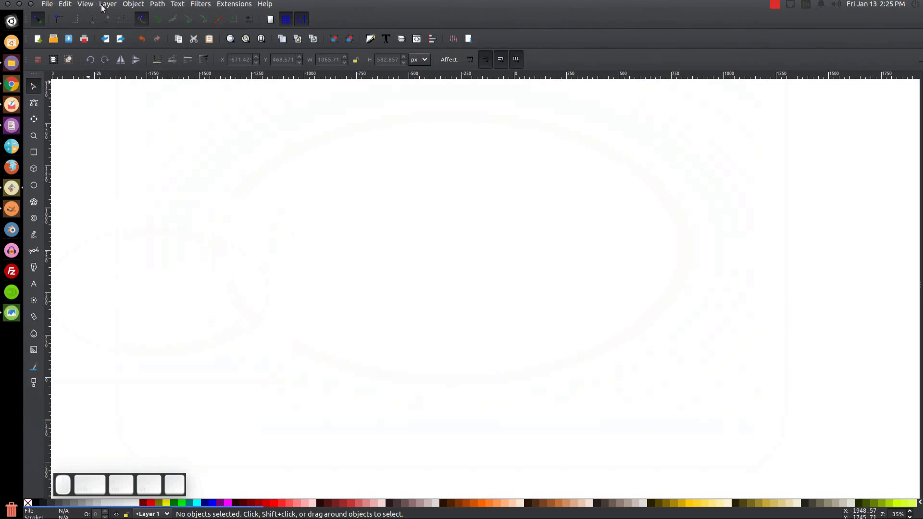
# Set the canvas zoom of the new document to 1:1 (100%).
pyautogui.click(89, 5)
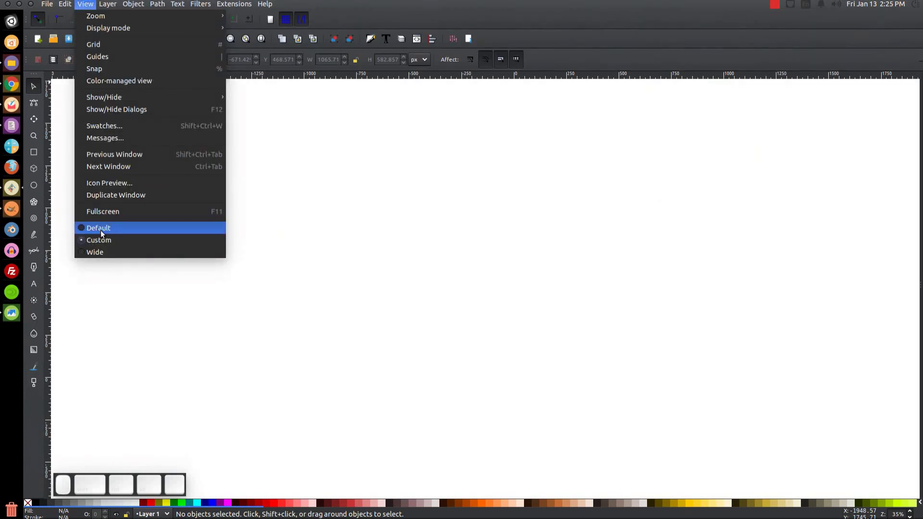
pyautogui.moveTo(123, 17)
pyautogui.click(264, 44)
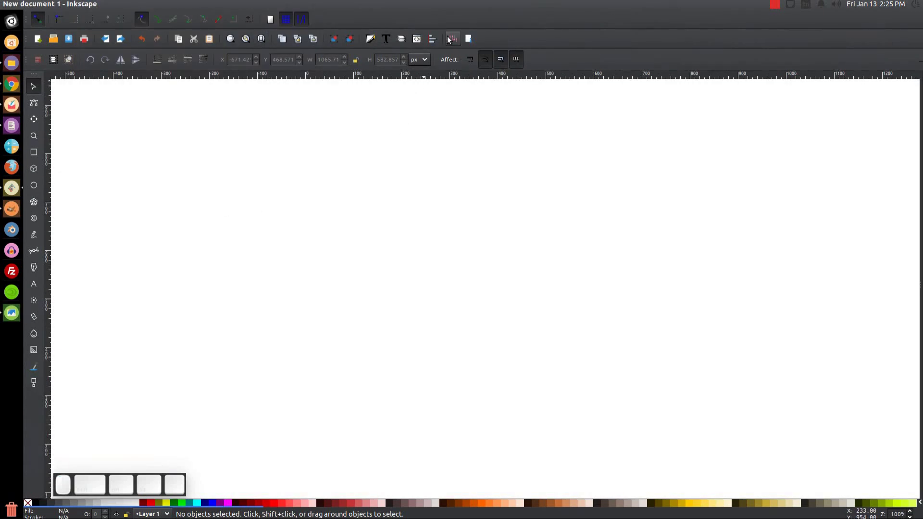
# Show the Align and Distribute settings with alignment relative to Last selected, and show the Fill and Stroke settings.
pyautogui.click(432, 40)
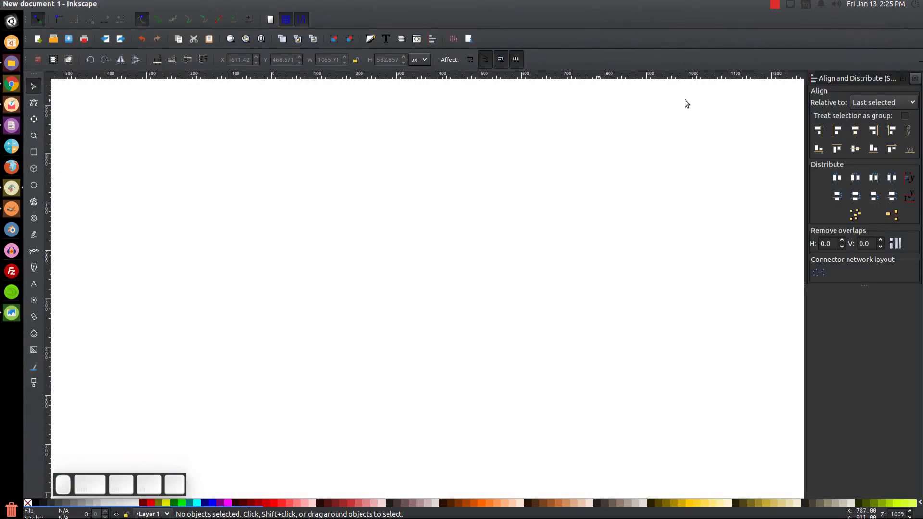
pyautogui.click(893, 103)
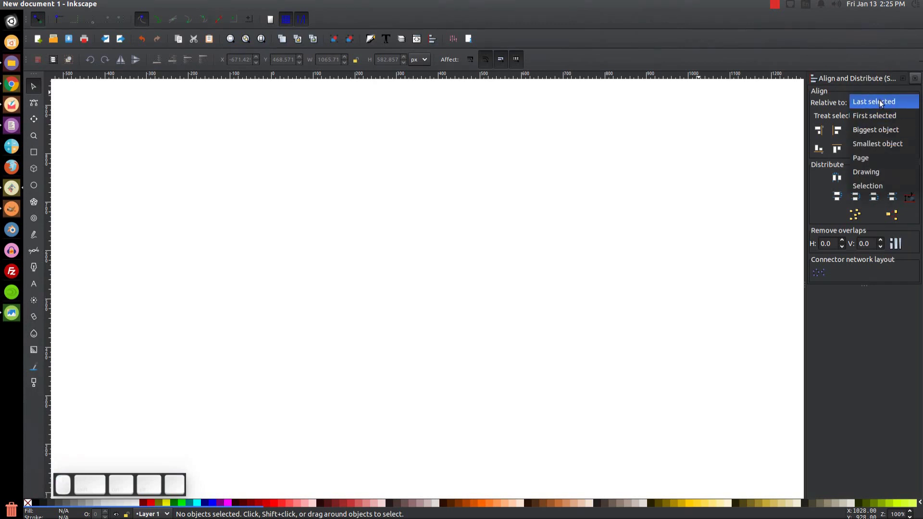
pyautogui.click(878, 100)
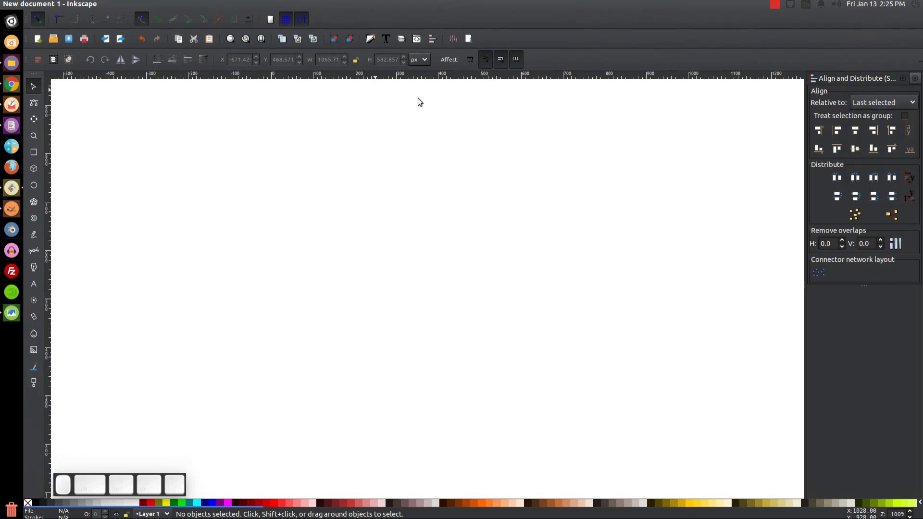
pyautogui.click(371, 39)
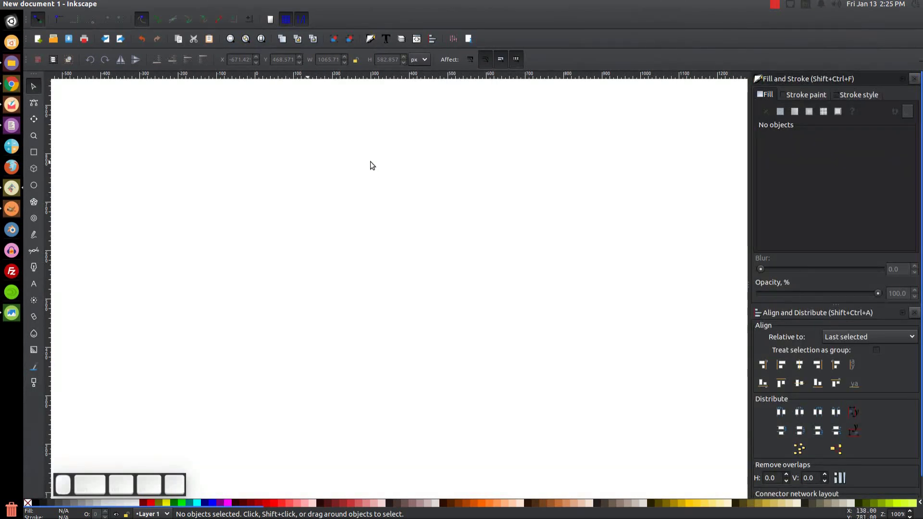
# Create a text object reading "liquid" near the middle of the canvas.
pyautogui.click(34, 287)
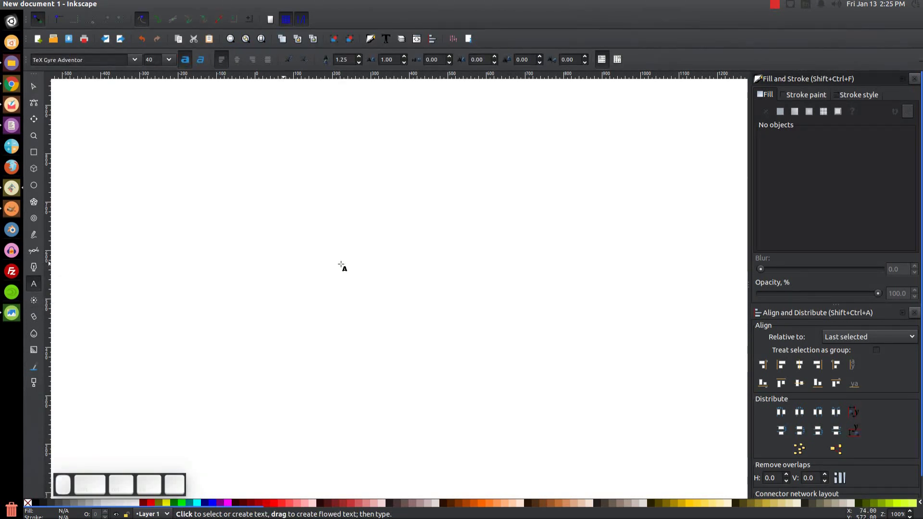
pyautogui.click(315, 249)
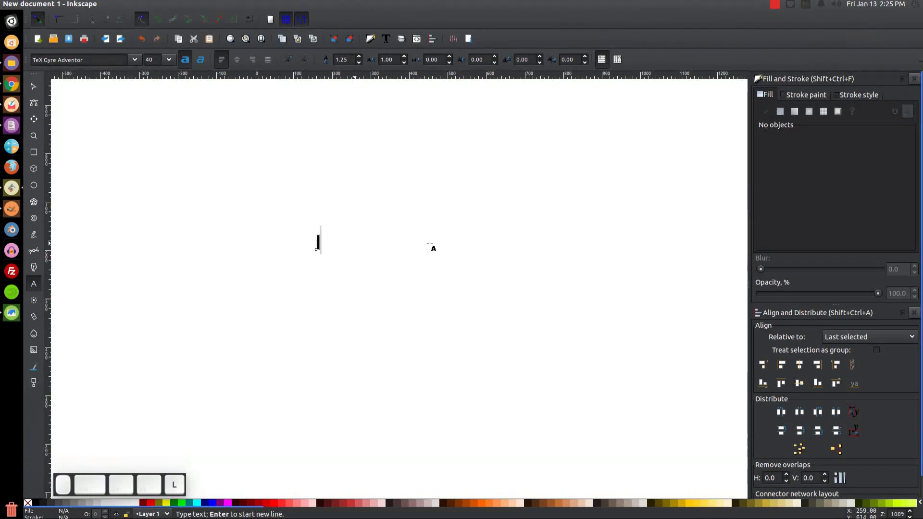
pyautogui.write('liquid')
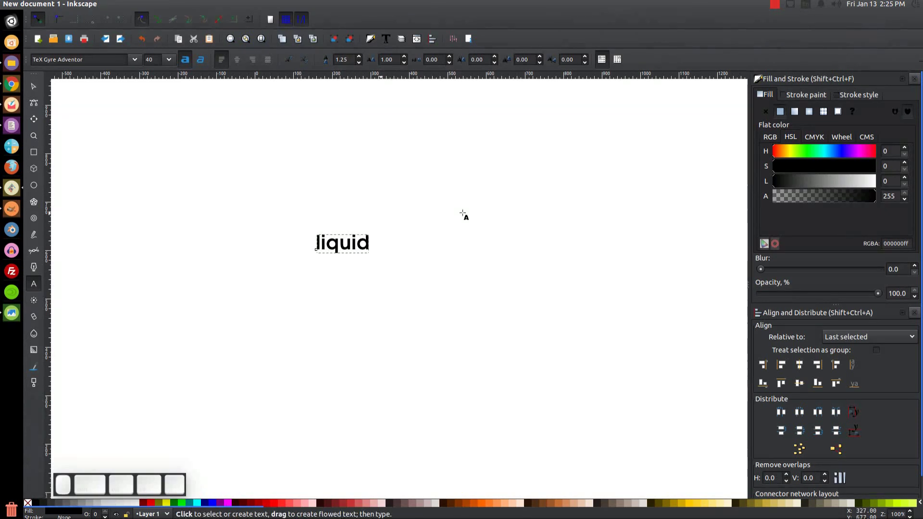
# Change the font of the "liquid" text to Bungasai in the Normal style at size 40.
pyautogui.click(387, 42)
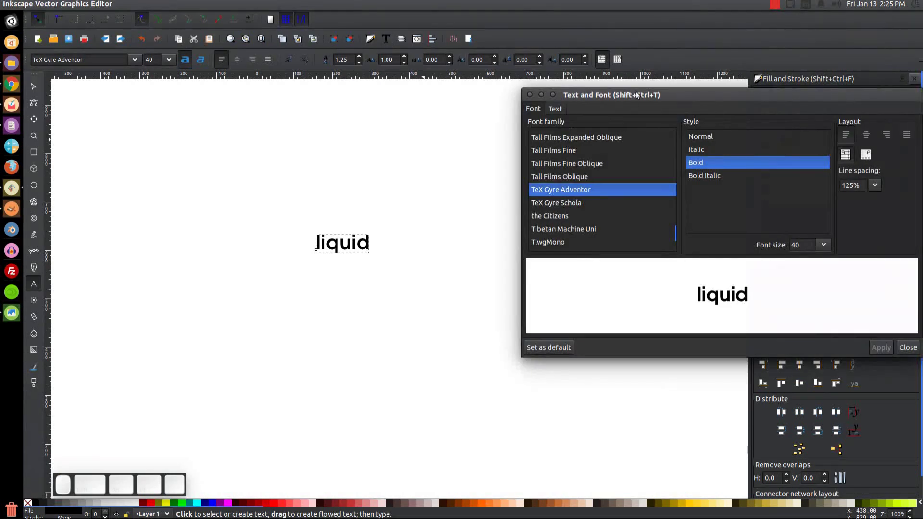
pyautogui.click(542, 190)
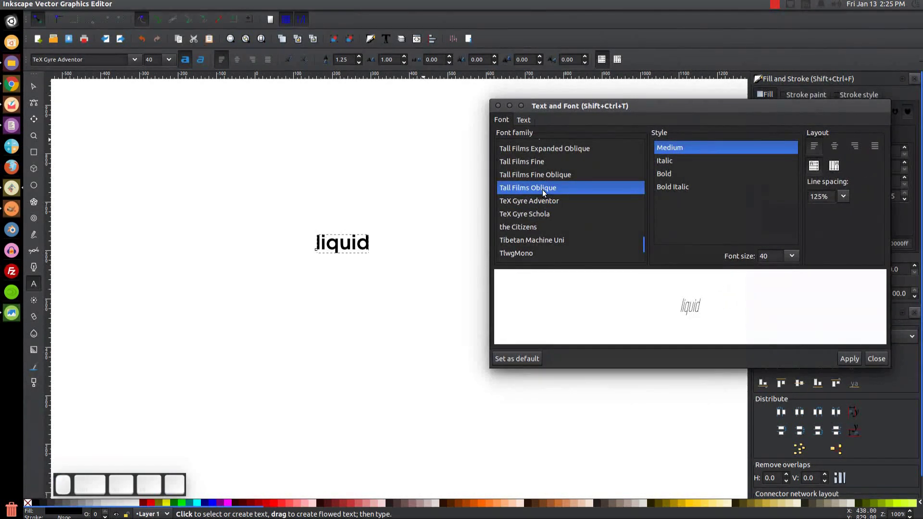
pyautogui.write('bung')
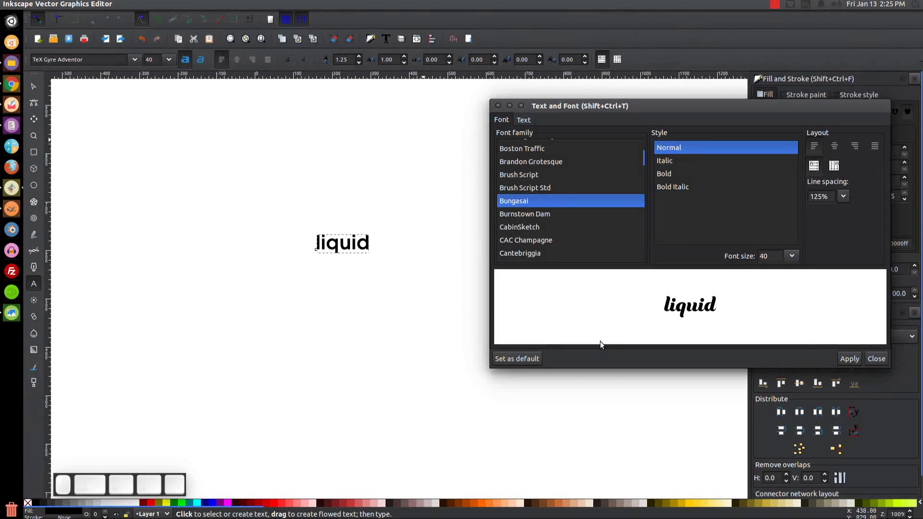
pyautogui.click(847, 357)
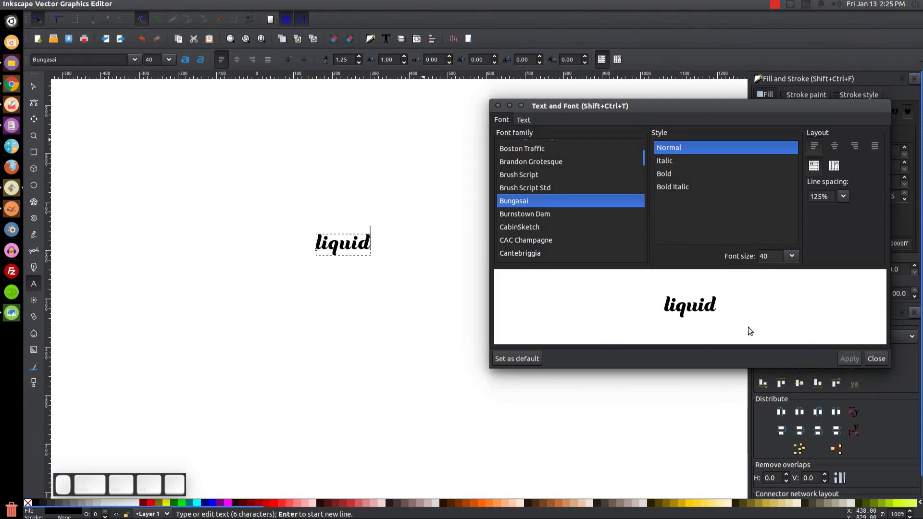
pyautogui.click(497, 106)
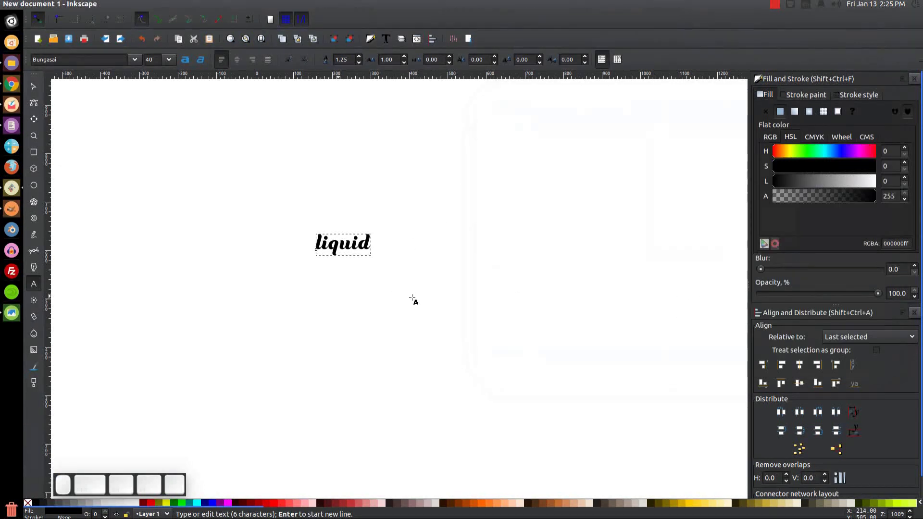
# Scale the "liquid" text up proportionally to about 593 px wide and 230 px high.
pyautogui.click(34, 86)
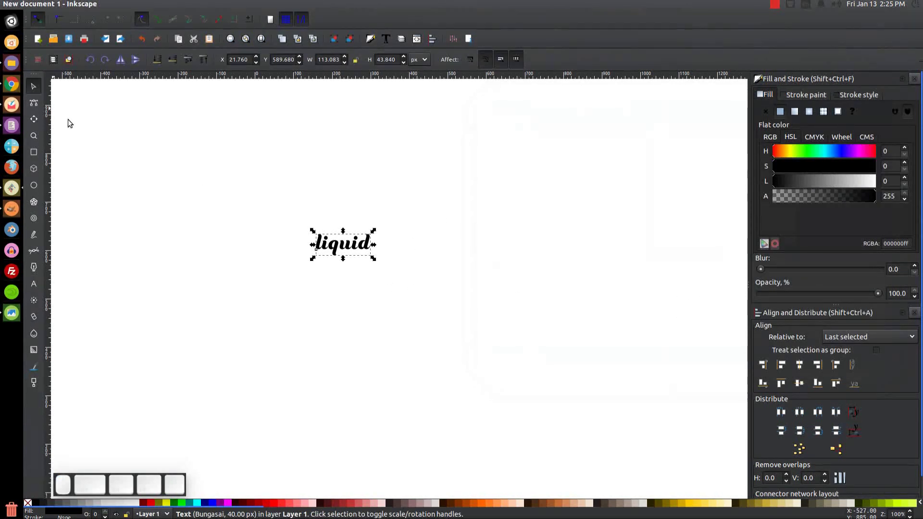
pyautogui.moveTo(373, 258); pyautogui.dragTo(488, 339)
pyautogui.moveTo(380, 255); pyautogui.dragTo(447, 253)
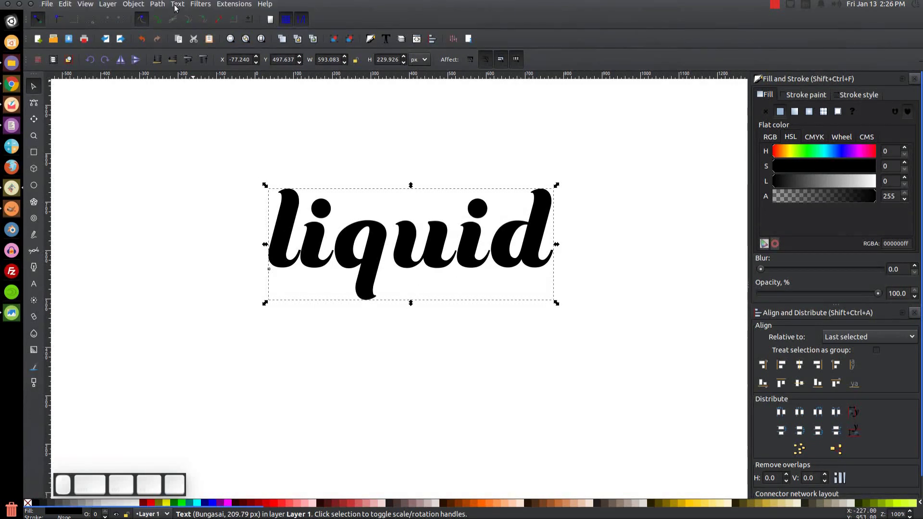
# Convert the "liquid" text to paths and ungroup it into separate letters.
pyautogui.click(162, 4)
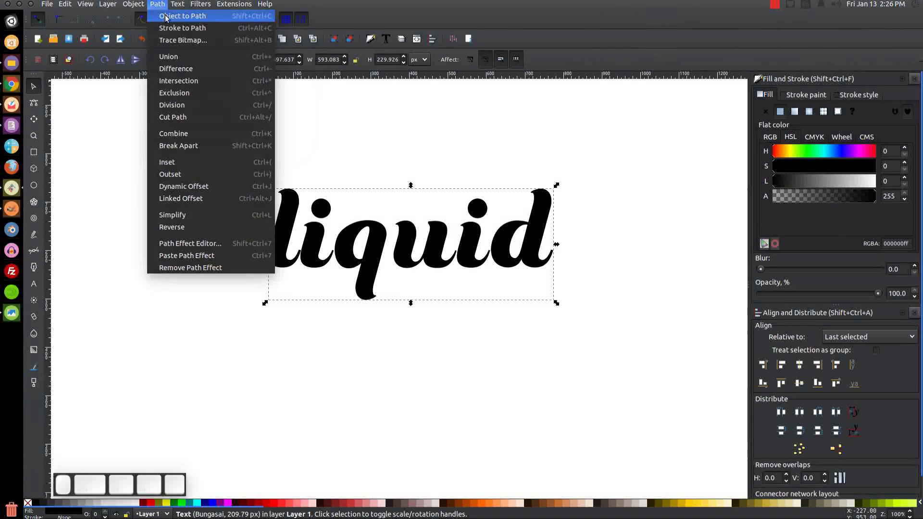
pyautogui.click(183, 16)
pyautogui.click(349, 42)
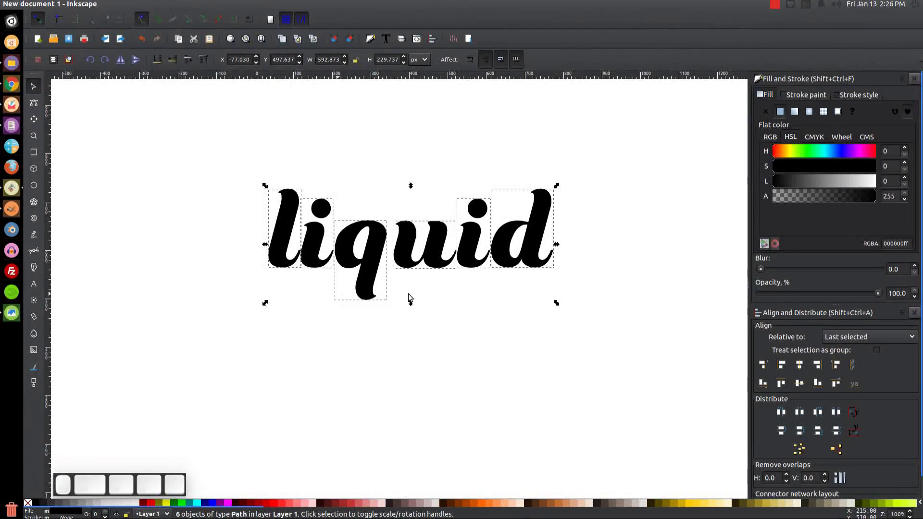
# Lower the opacity of all letters to 51.2% and shift the d horizontally about 19 px so it overlaps the neighbouring i.
pyautogui.click(820, 293)
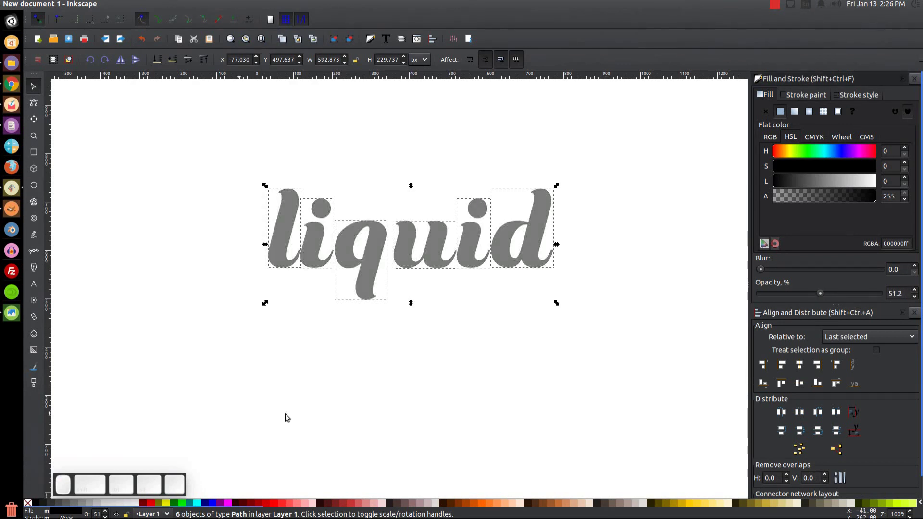
pyautogui.click(621, 239)
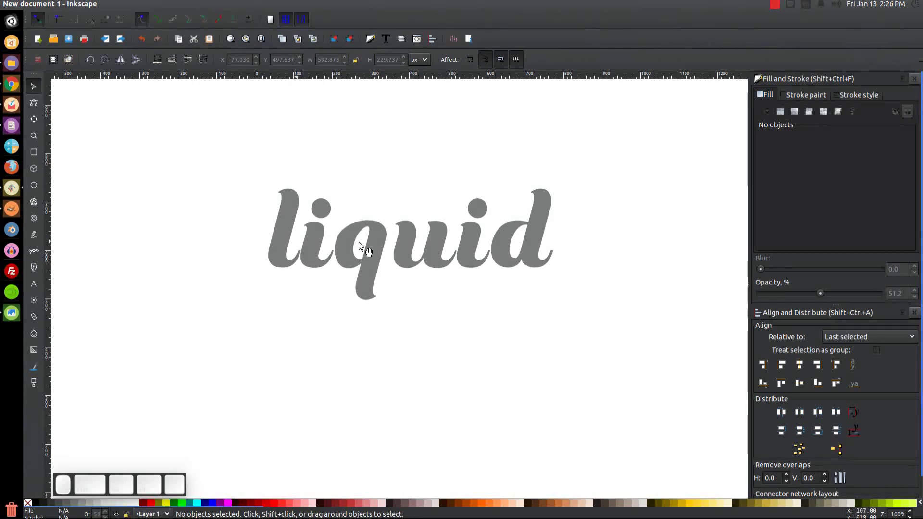
pyautogui.click(540, 241)
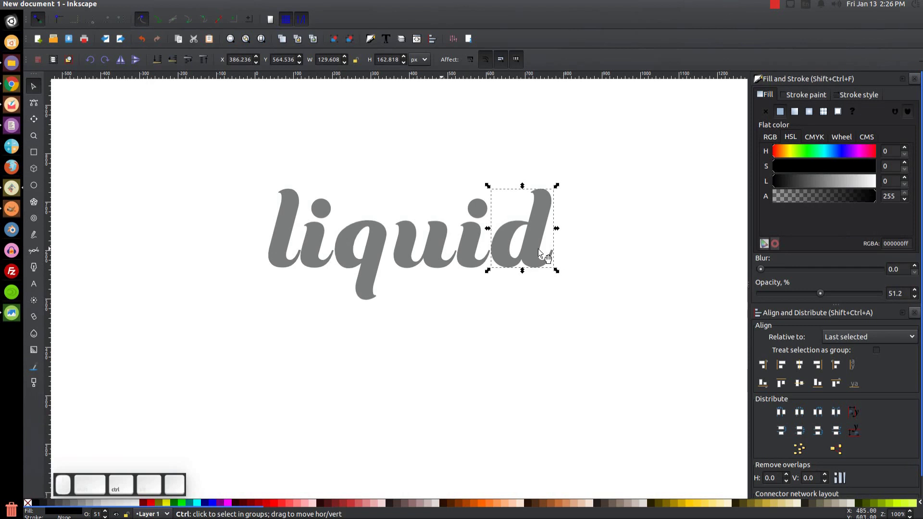
pyautogui.moveTo(538, 249); pyautogui.dragTo(529, 255)
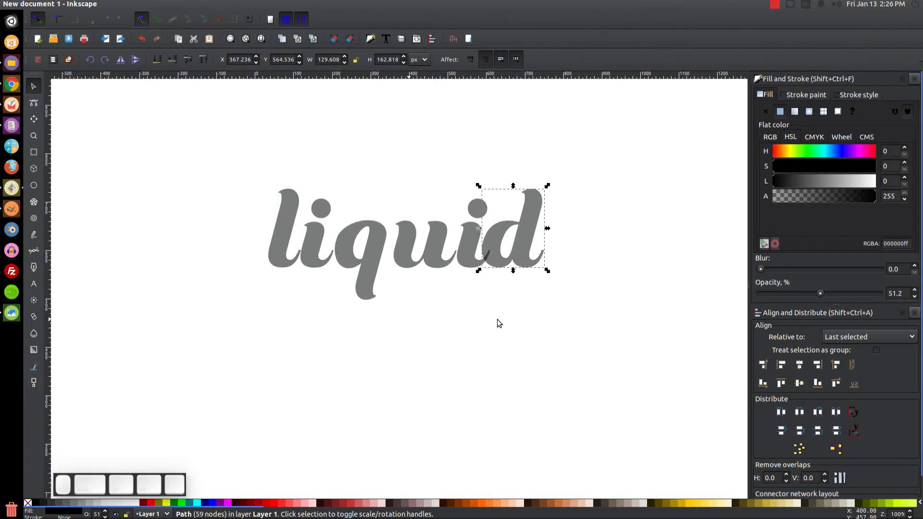
# Shift the final i and d together to overlap the u, and move u, i and d together to meet the q.
pyautogui.keyDown('shift'); pyautogui.click(477, 215); pyautogui.keyUp('shift')
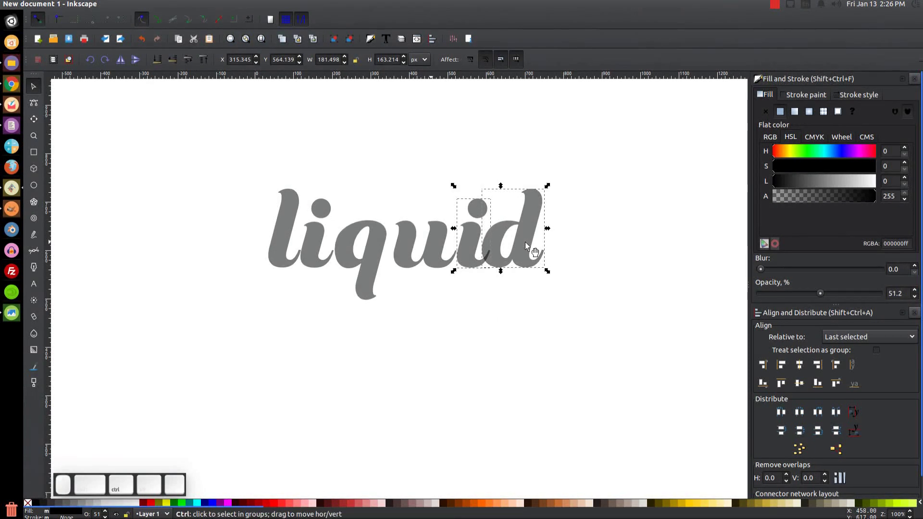
pyautogui.moveTo(524, 242); pyautogui.dragTo(516, 242)
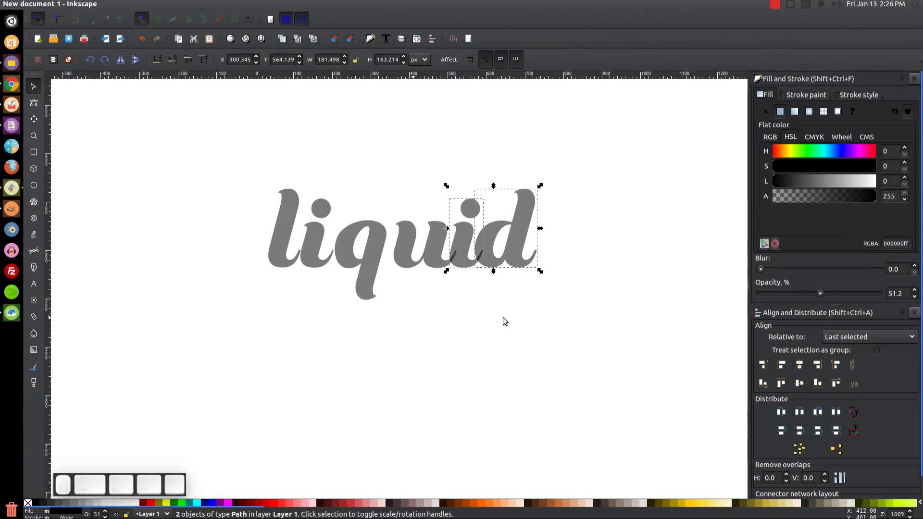
pyautogui.keyDown('shift'); pyautogui.click(408, 226); pyautogui.keyUp('shift')
pyautogui.moveTo(522, 253); pyautogui.dragTo(512, 250)
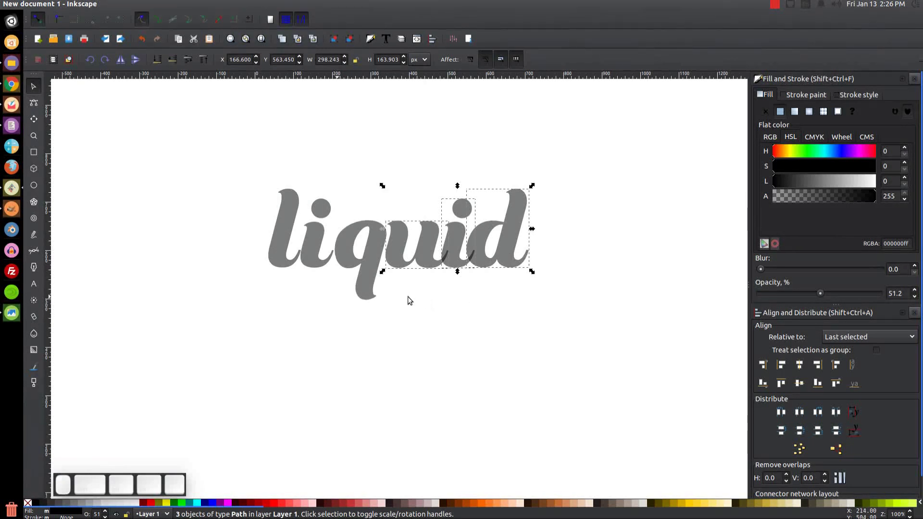
# Shift q, u, i and d about 21 px to overlap the first i, and move "iquid" about 13 px to overlap the l.
pyautogui.keyDown('shift'); pyautogui.click(374, 246); pyautogui.keyUp('shift')
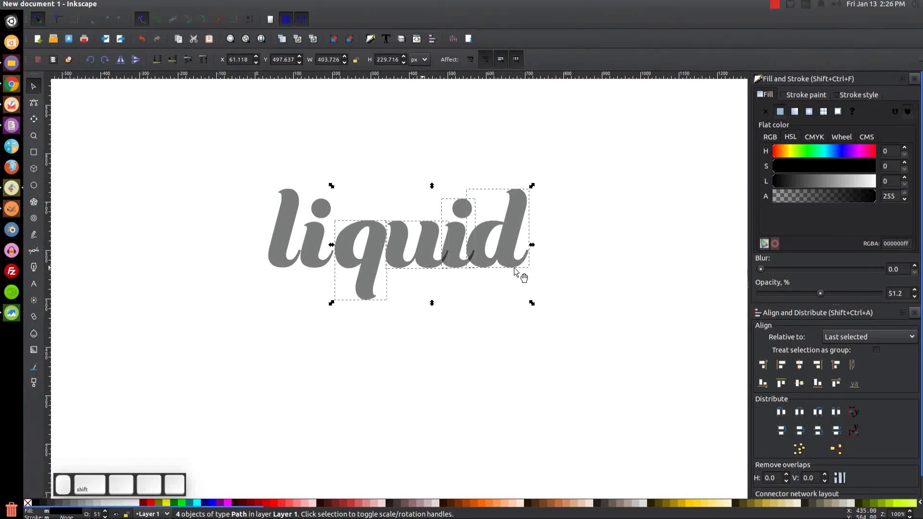
pyautogui.moveTo(512, 255); pyautogui.dragTo(500, 255)
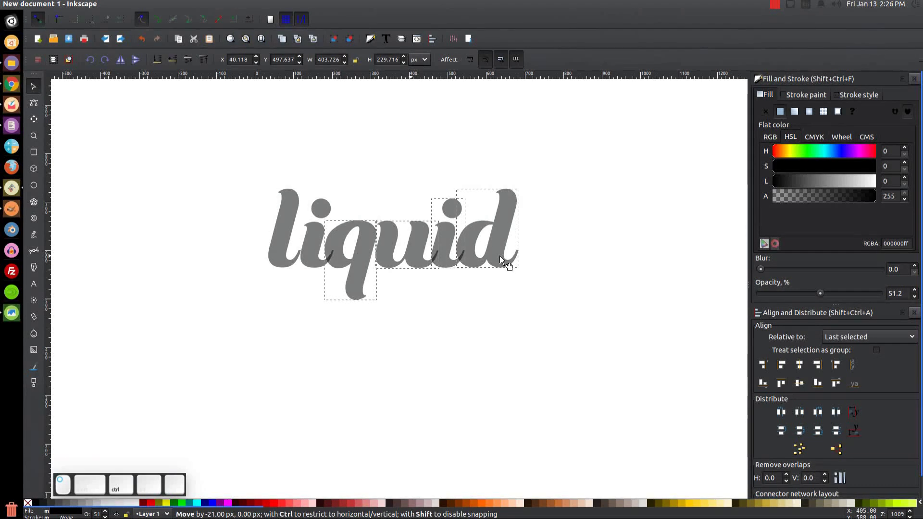
pyautogui.keyDown('shift'); pyautogui.click(310, 230); pyautogui.keyUp('shift')
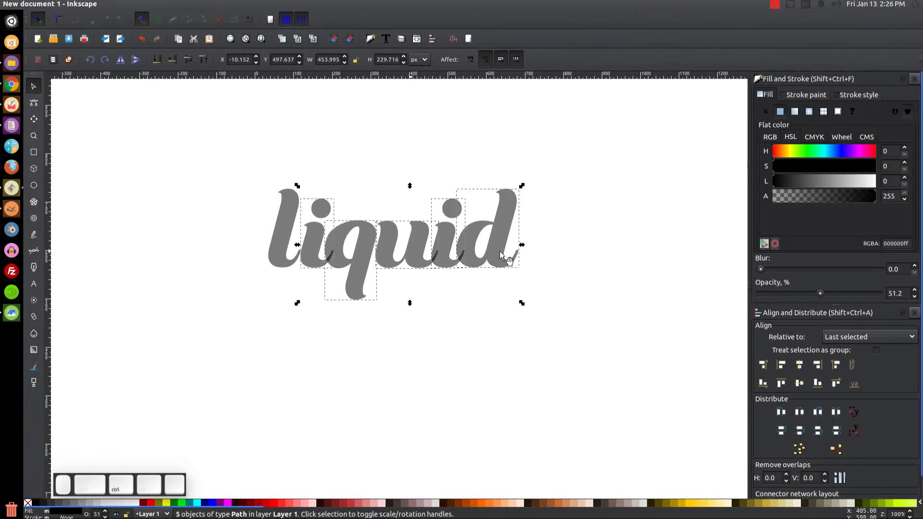
pyautogui.moveTo(500, 252); pyautogui.dragTo(492, 249)
# Select all six overlapping letters and merge them into a single path with Union.
pyautogui.moveTo(428, 321); pyautogui.dragTo(448, 326)
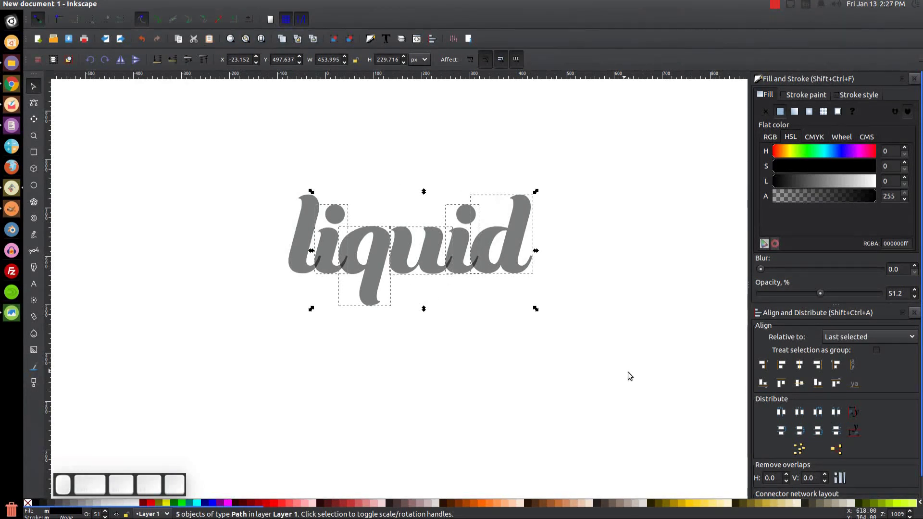
pyautogui.moveTo(671, 413); pyautogui.dragTo(127, 104)
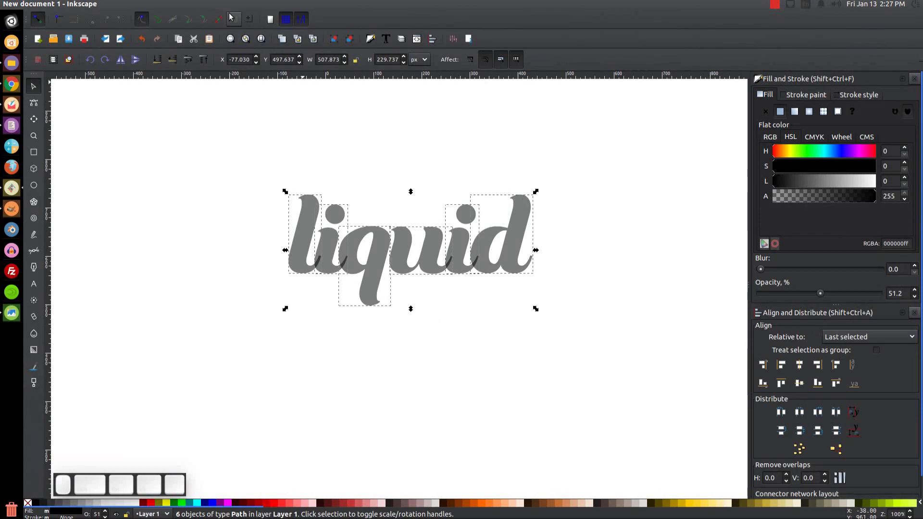
pyautogui.click(157, 4)
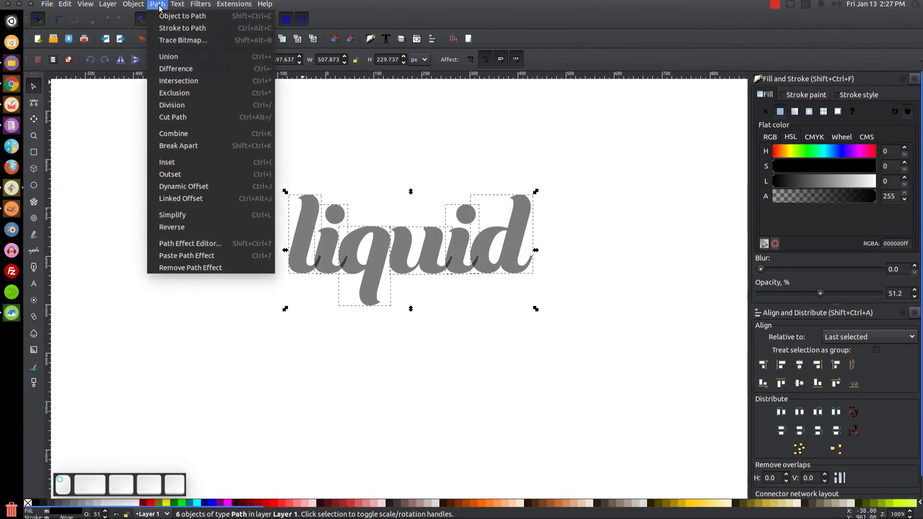
pyautogui.click(170, 57)
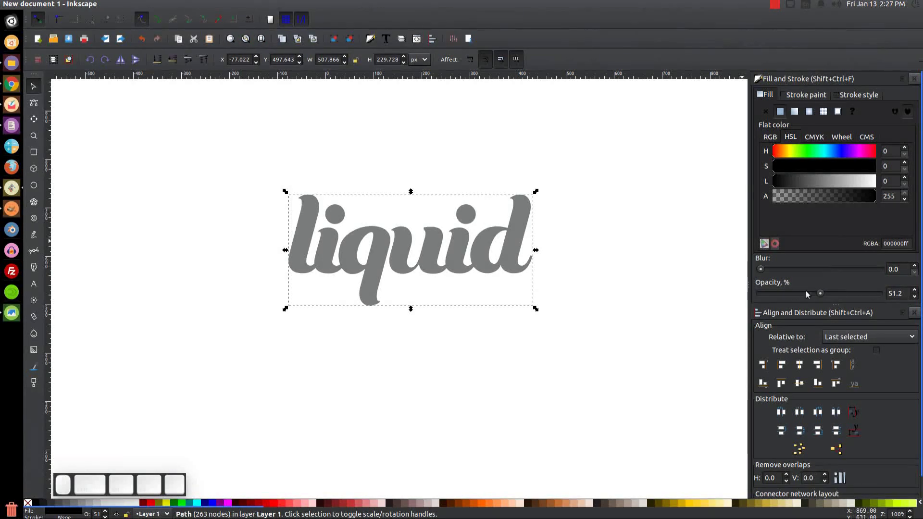
# Raise the merged word's opacity to 100% and fill it with bright green (00ff00ff).
pyautogui.moveTo(820, 293); pyautogui.dragTo(884, 294)
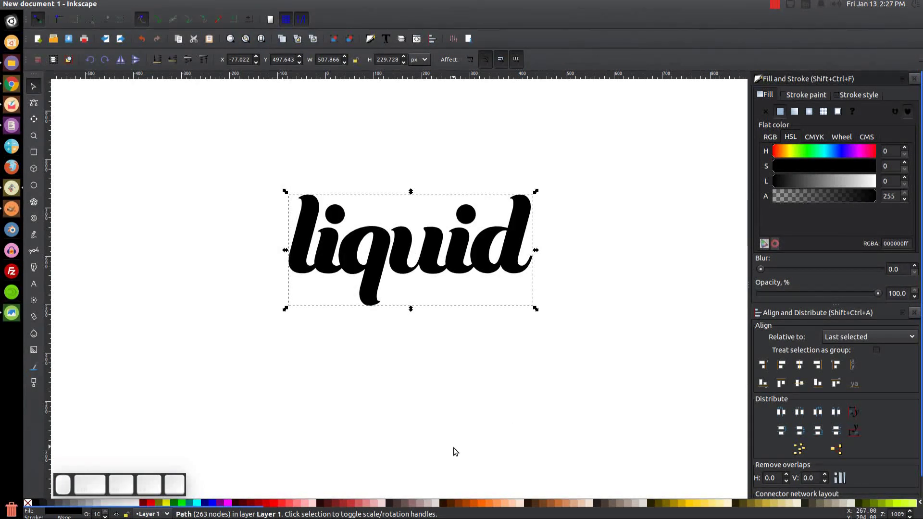
pyautogui.click(182, 503)
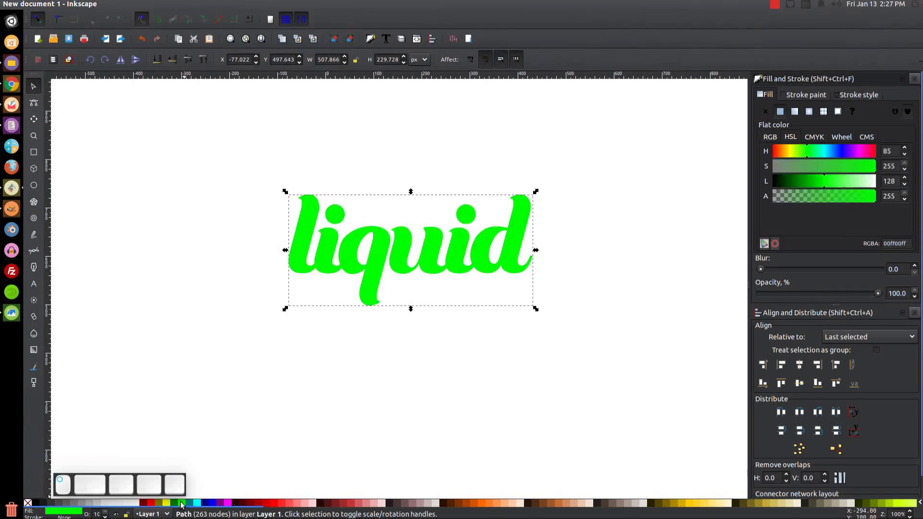
# Duplicate the green word, fill the copy with blue (0000ffff) and lower it behind the green original.
pyautogui.rightClick(461, 241)
pyautogui.click(485, 319)
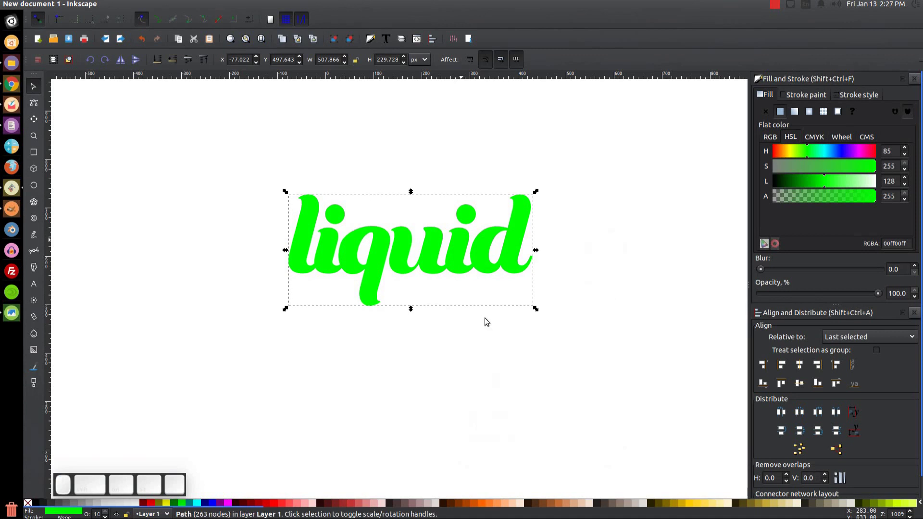
pyautogui.click(212, 503)
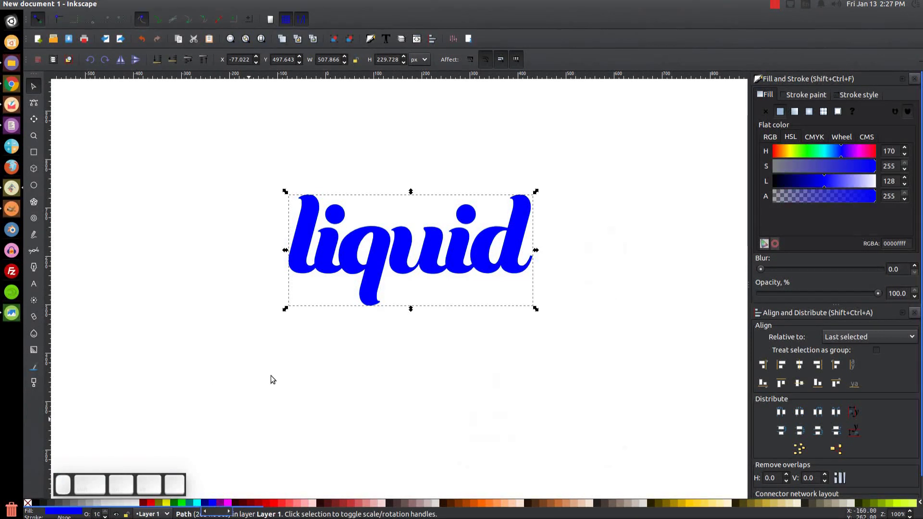
pyautogui.click(173, 59)
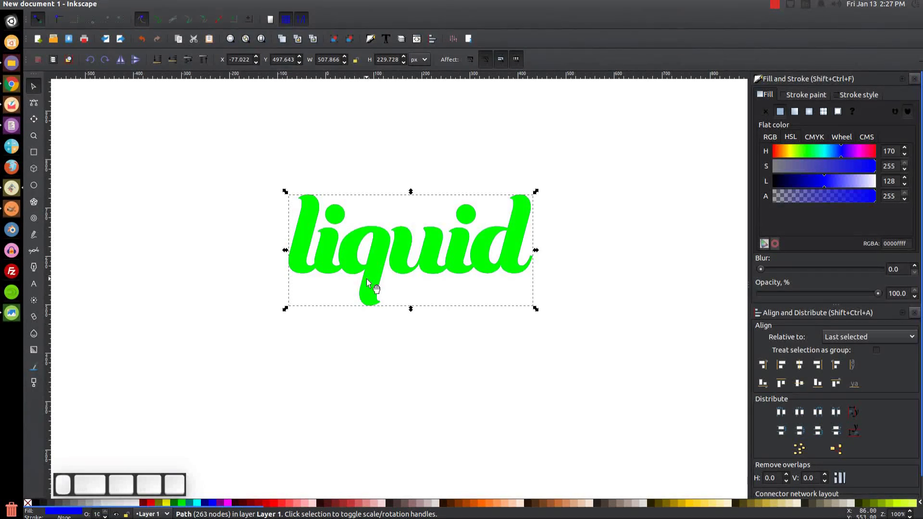
# Add a 10 px blue stroke with a round join and round cap to the blue copy.
pyautogui.keyDown('shift'); pyautogui.click(211, 503); pyautogui.keyUp('shift')
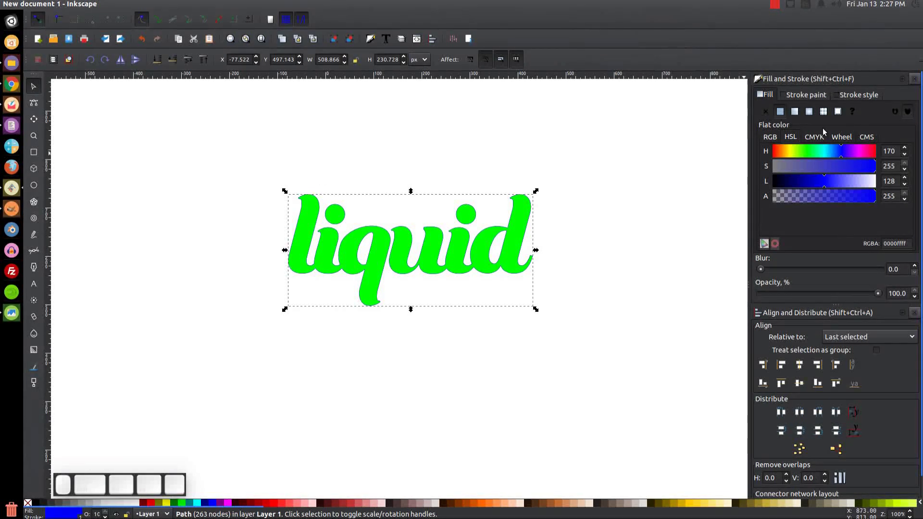
pyautogui.click(854, 95)
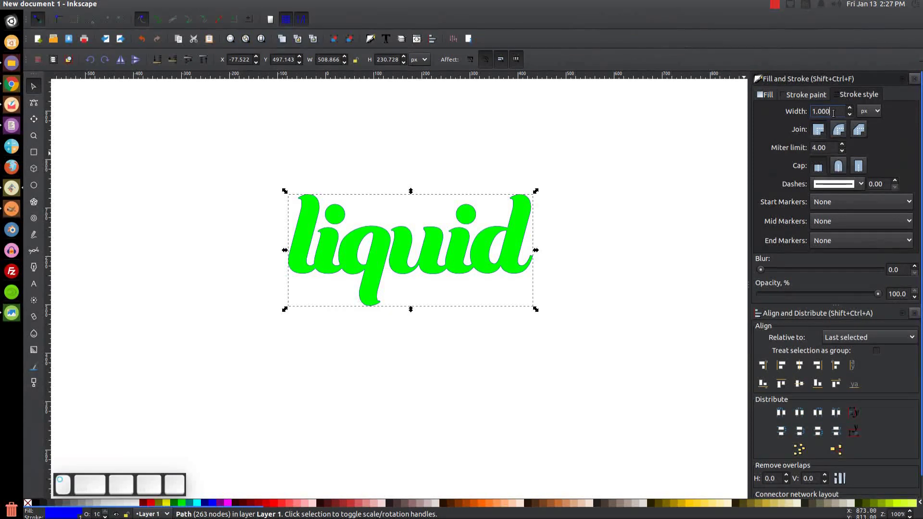
pyautogui.write('10')
pyautogui.press('Return')
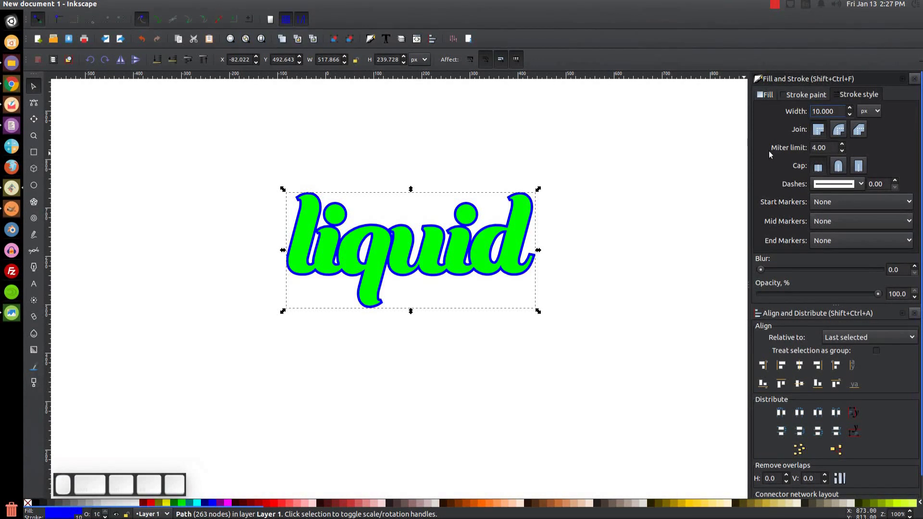
pyautogui.click(840, 129)
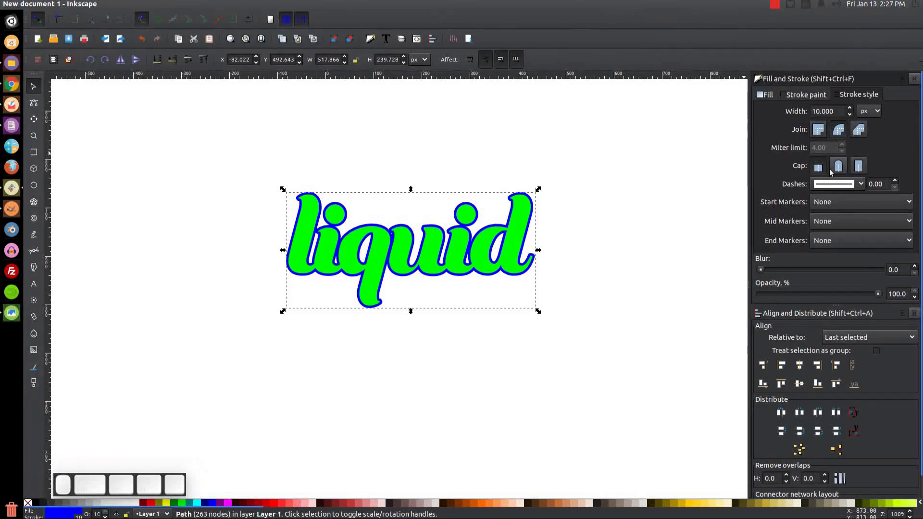
pyautogui.click(840, 168)
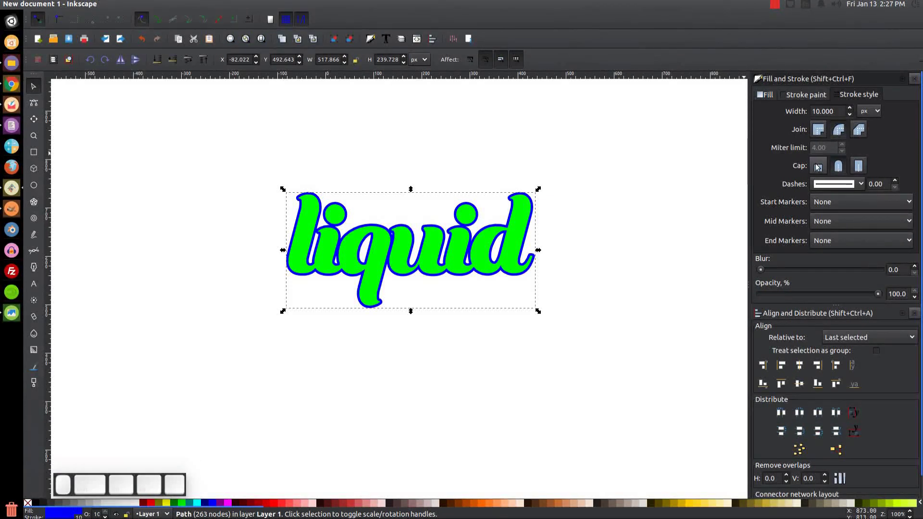
# Increase the blue copy's stroke width to 12 px.
pyautogui.doubleClick(838, 110)
pyautogui.write('12')
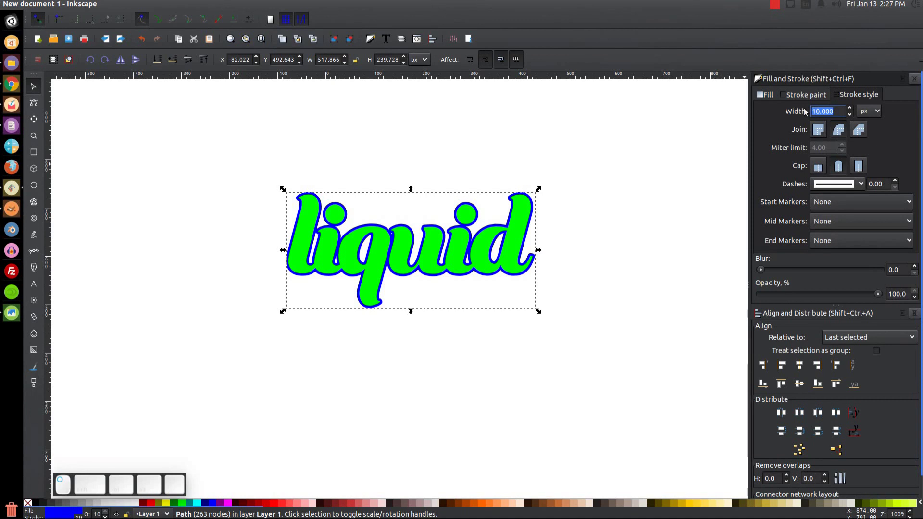
pyautogui.press('Return')
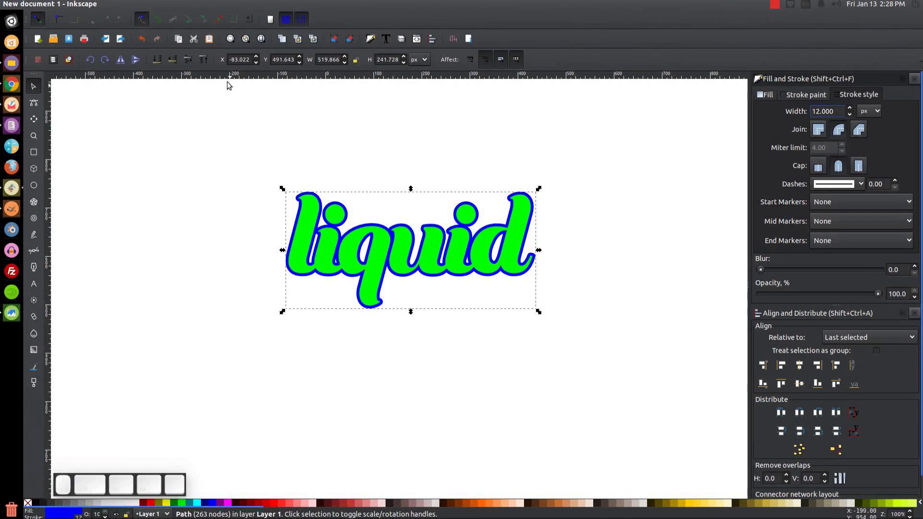
# Raise the blue copy to the top and move it about 99 px left and 326 px down, clear of the green word.
pyautogui.click(204, 59)
pyautogui.scroll(-3, 296, 158)
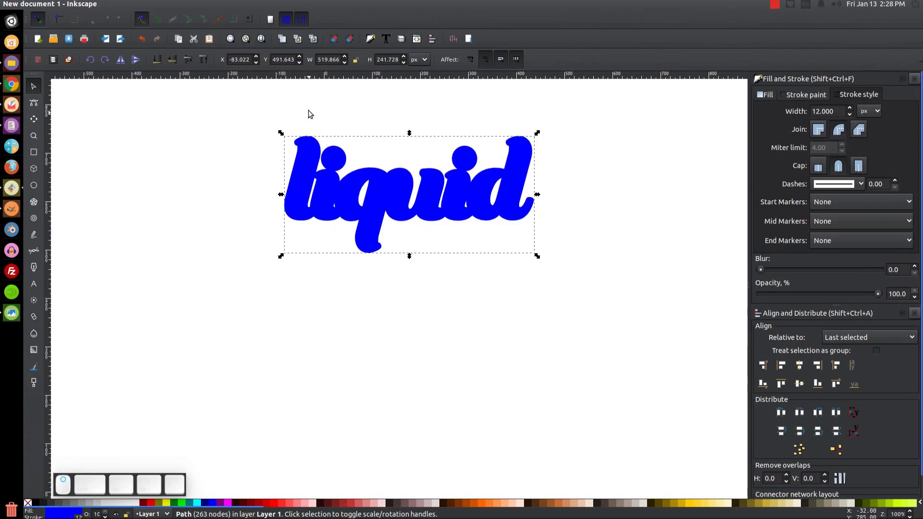
pyautogui.moveTo(450, 184); pyautogui.dragTo(407, 332)
# Lower the blue copy's opacity to 60.2%.
pyautogui.moveTo(879, 296); pyautogui.dragTo(831, 294)
pyautogui.hscroll(-1, 560, 293)
pyautogui.scroll(-1, 575, 281)
pyautogui.hscroll(-1, 575, 281)
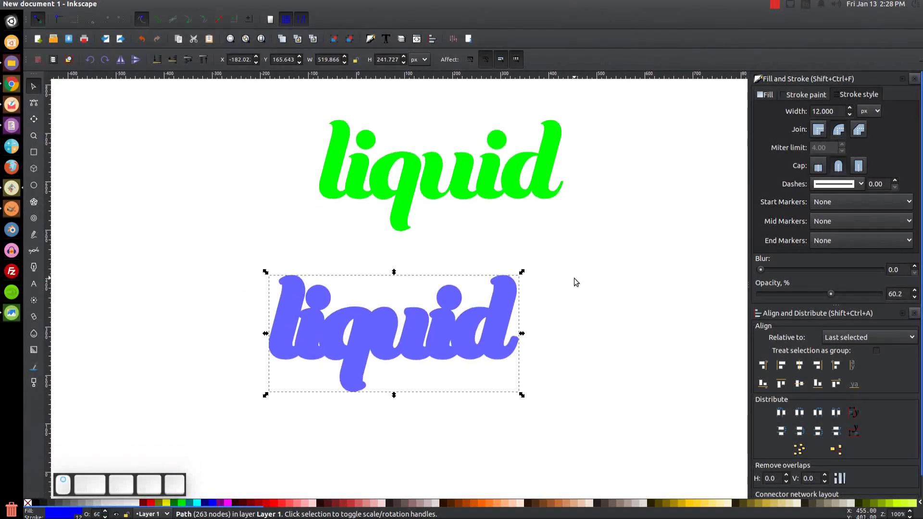
# Convert the blue copy's stroke to a path and break it apart into separate pieces.
pyautogui.click(156, 5)
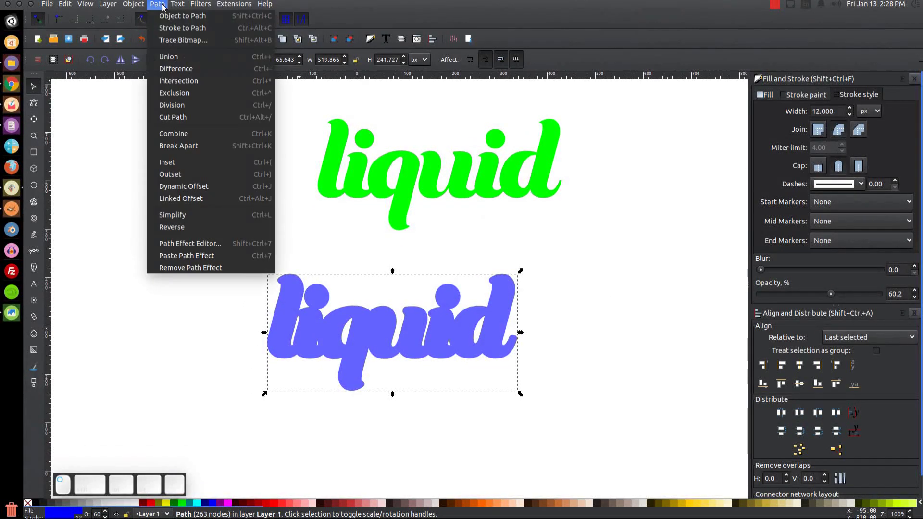
pyautogui.click(166, 31)
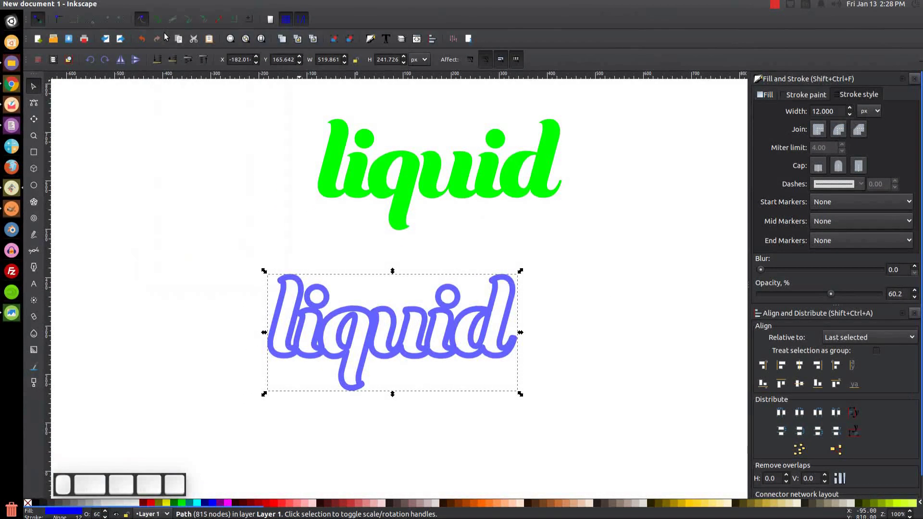
pyautogui.click(158, 4)
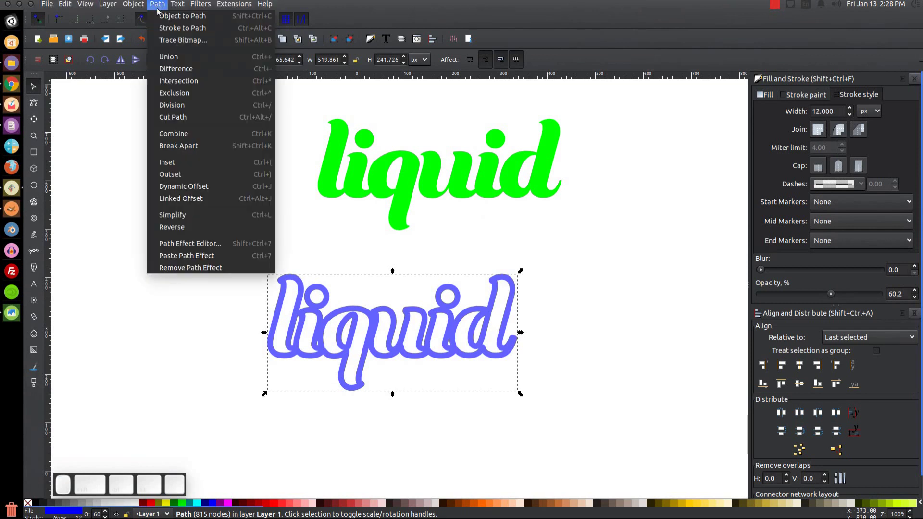
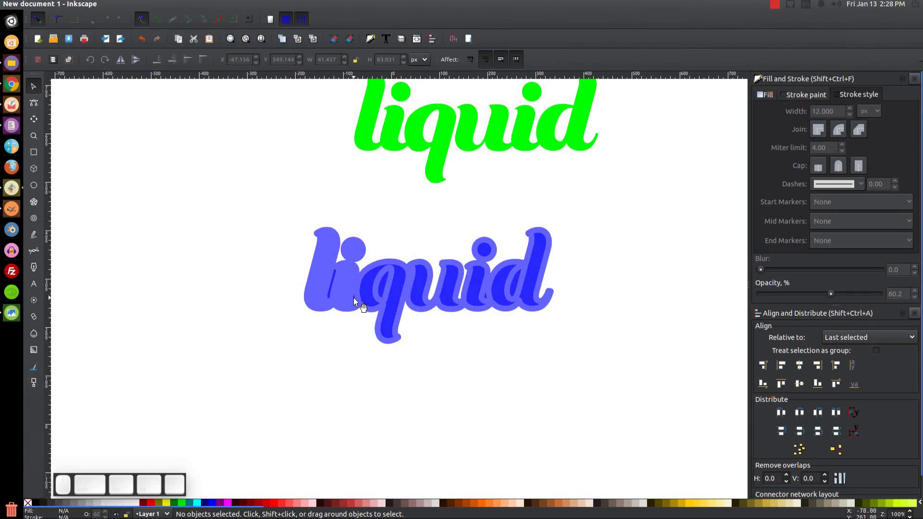
# Delete the leftover inner pieces of the first i, the q and the u from the blue word.
pyautogui.click(353, 299)
pyautogui.press('Delete')
pyautogui.click(395, 294)
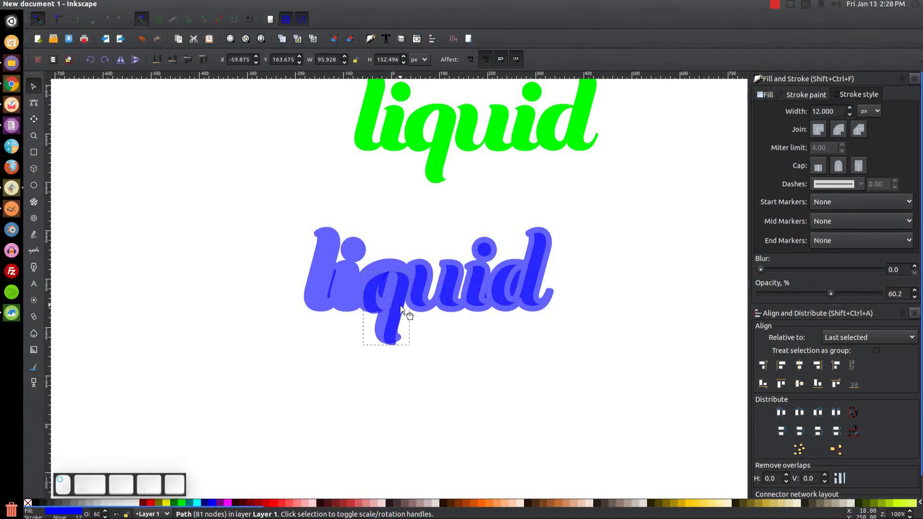
pyautogui.press('Delete')
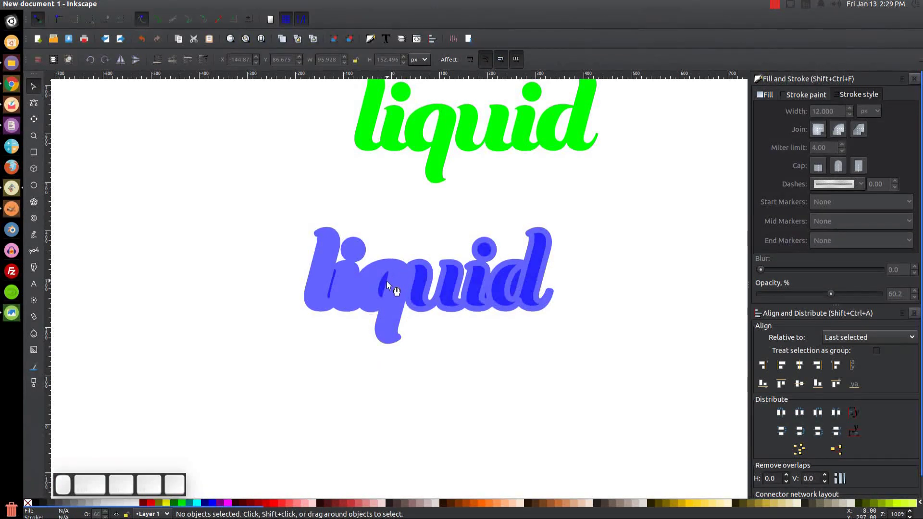
pyautogui.click(421, 282)
pyautogui.press('Delete')
pyautogui.click(446, 314)
pyautogui.press('Delete')
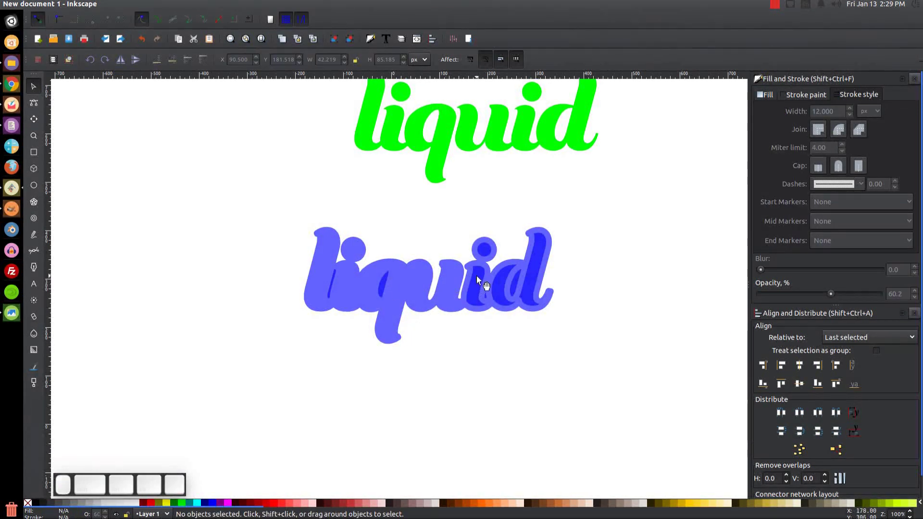
# Delete the inner pieces of the second i, its dot and the d, plus the sliver between i and d.
pyautogui.click(474, 279)
pyautogui.press('Delete')
pyautogui.click(486, 250)
pyautogui.press('Delete')
pyautogui.click(500, 329)
pyautogui.press('Delete')
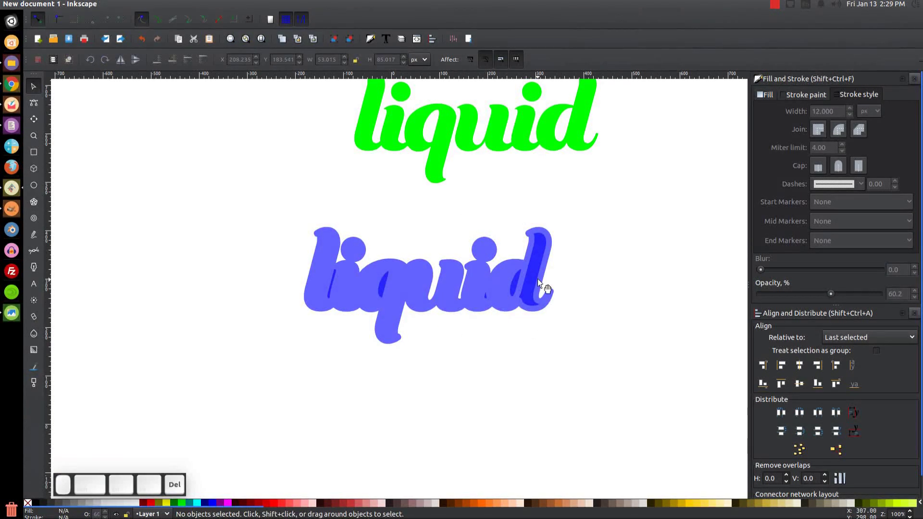
pyautogui.click(540, 283)
pyautogui.press('Delete')
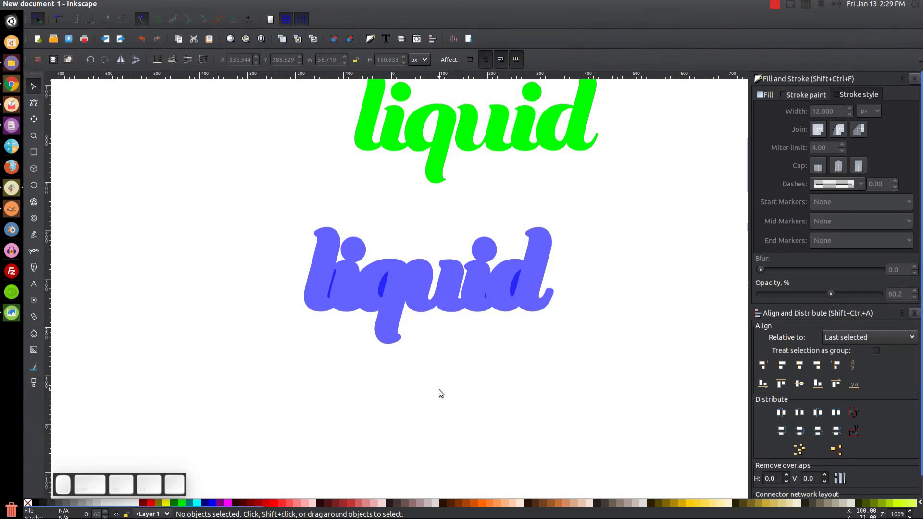
pyautogui.click(493, 310)
pyautogui.press('Delete')
# Cut the narrow sliver between the l and first i out of the blue outline shape with Difference.
pyautogui.click(332, 275)
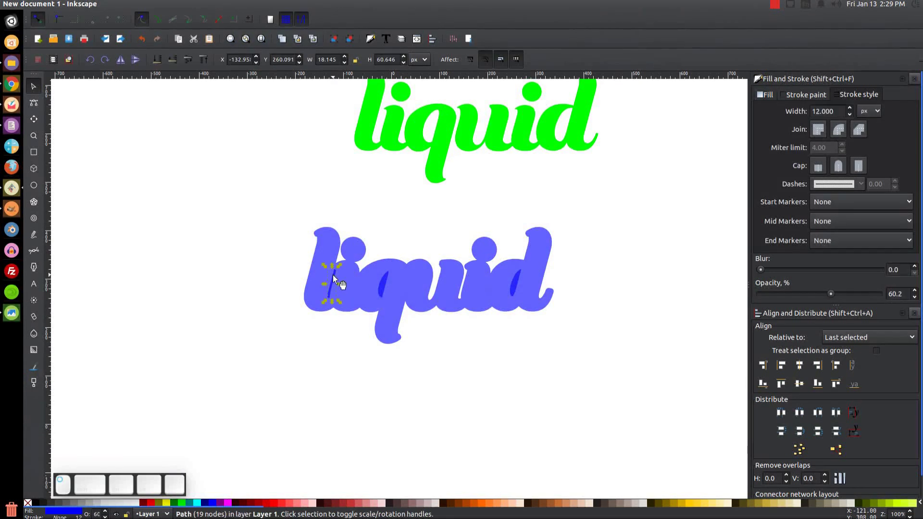
pyautogui.keyDown('shift'); pyautogui.click(333, 247); pyautogui.keyUp('shift')
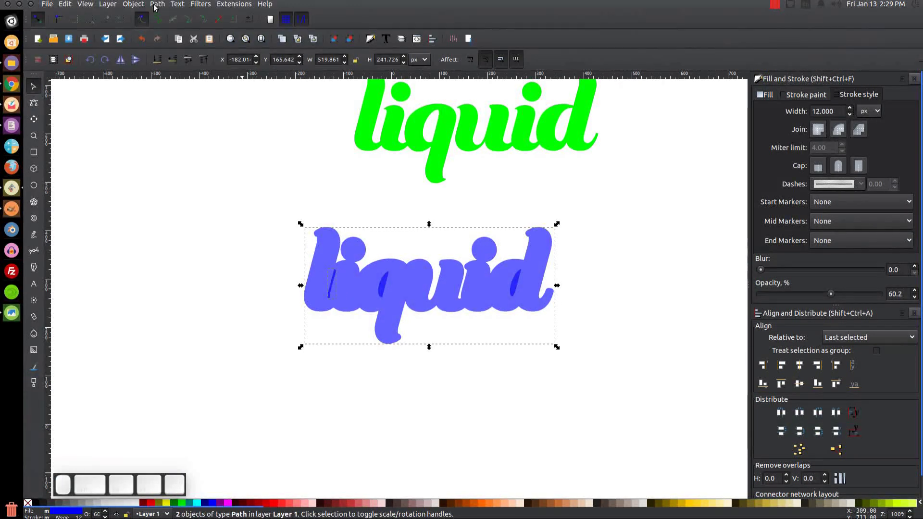
pyautogui.click(157, 4)
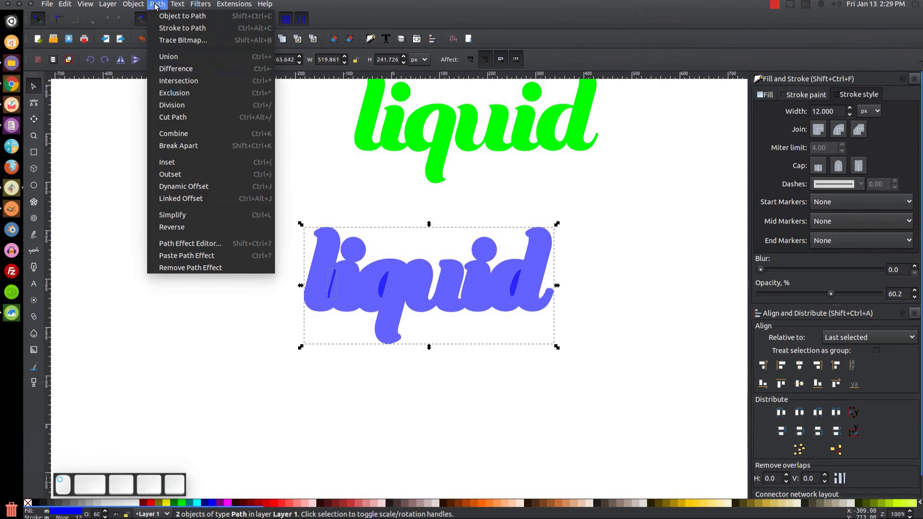
pyautogui.click(174, 69)
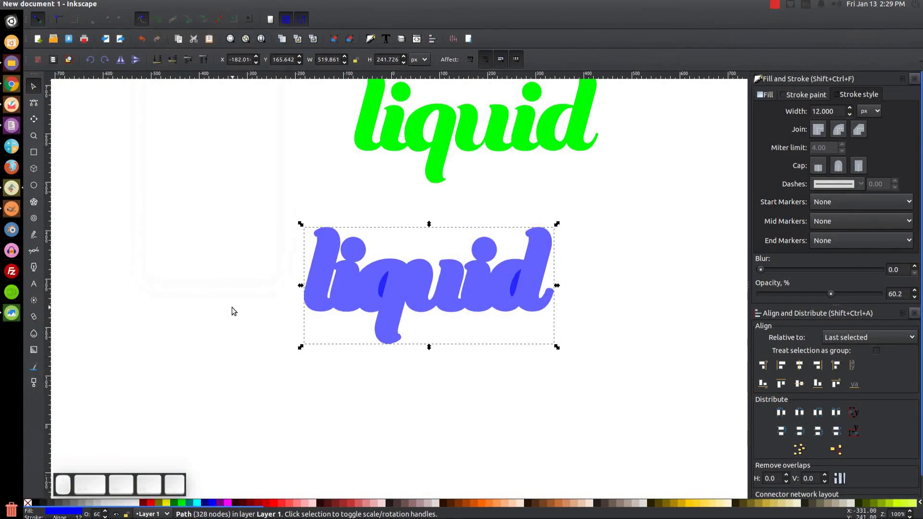
# Cut the inner openings of the q and the d out of the blue outline shape with Difference.
pyautogui.keyDown('shift'); pyautogui.click(385, 284); pyautogui.keyUp('shift')
pyautogui.click(160, 5)
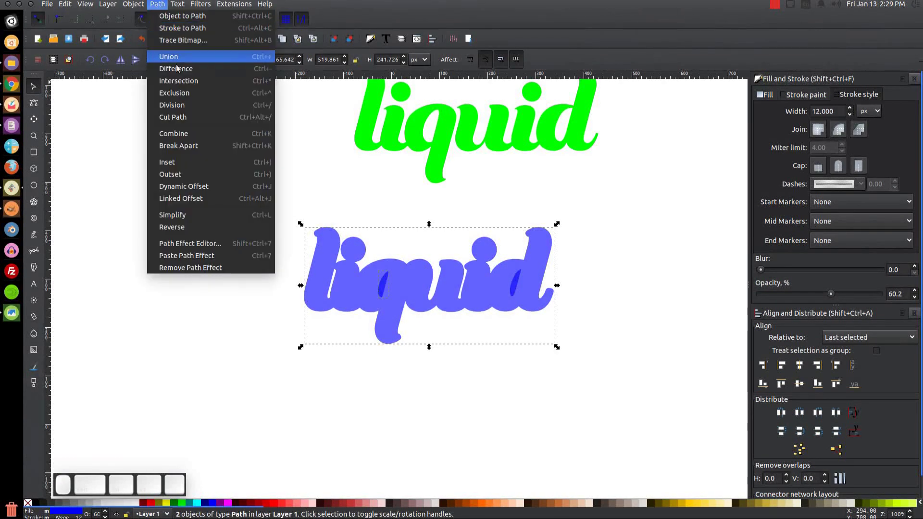
pyautogui.click(169, 69)
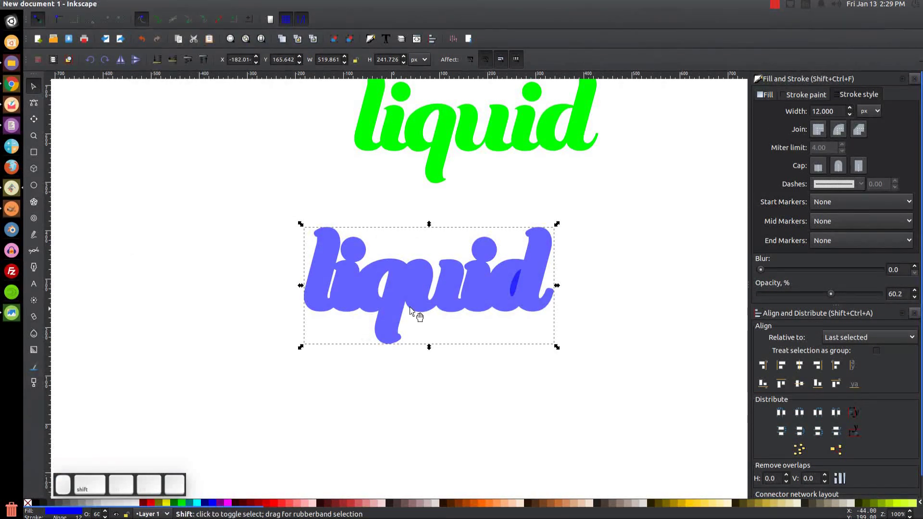
pyautogui.keyDown('shift'); pyautogui.click(512, 280); pyautogui.keyUp('shift')
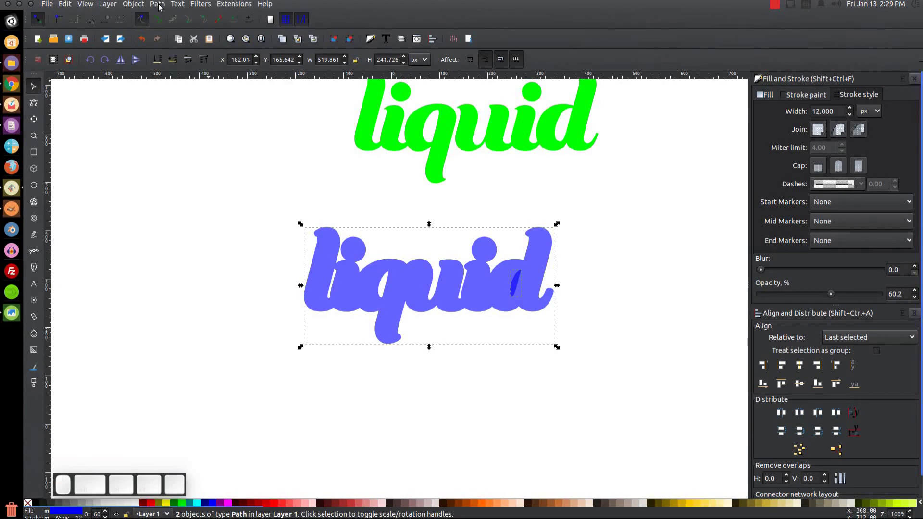
pyautogui.click(158, 5)
pyautogui.click(175, 69)
# Center the blue outline shape on the green word along both the vertical and horizontal axes, and deselect.
pyautogui.moveTo(431, 233); pyautogui.dragTo(361, 355)
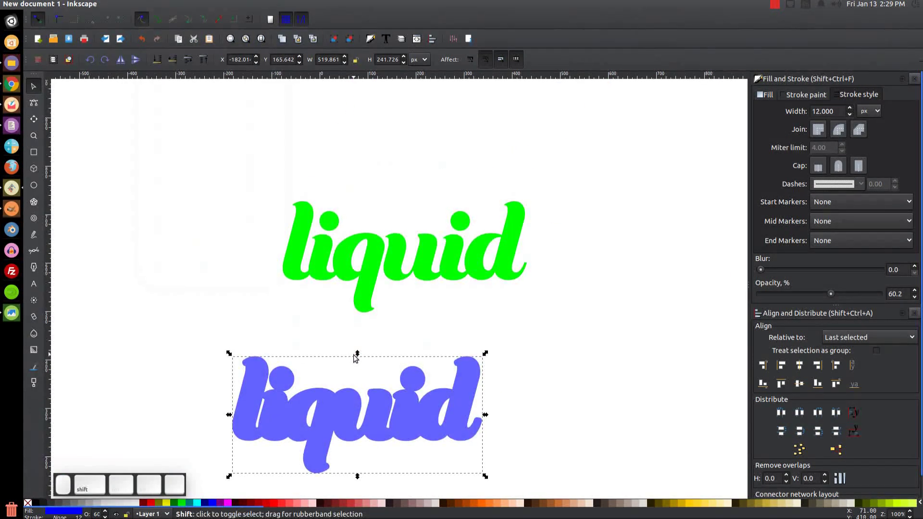
pyautogui.keyDown('shift'); pyautogui.click(375, 240); pyautogui.keyUp('shift')
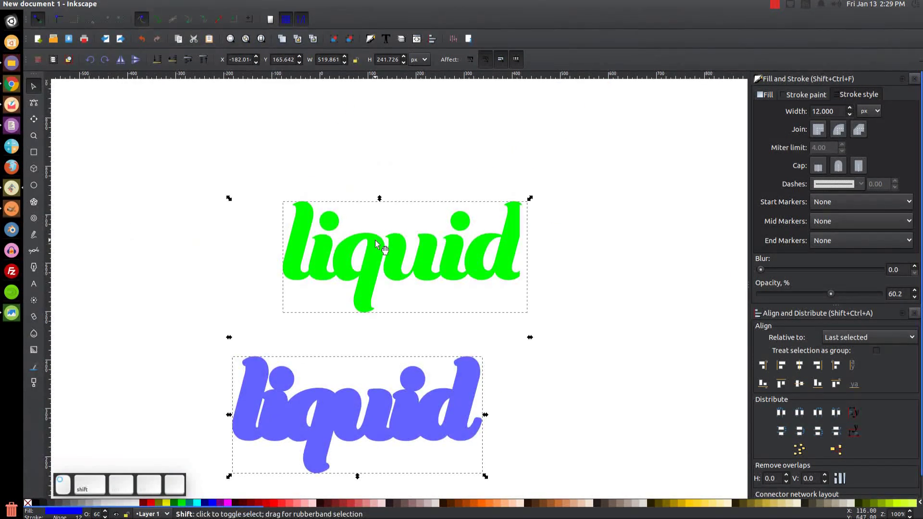
pyautogui.click(802, 366)
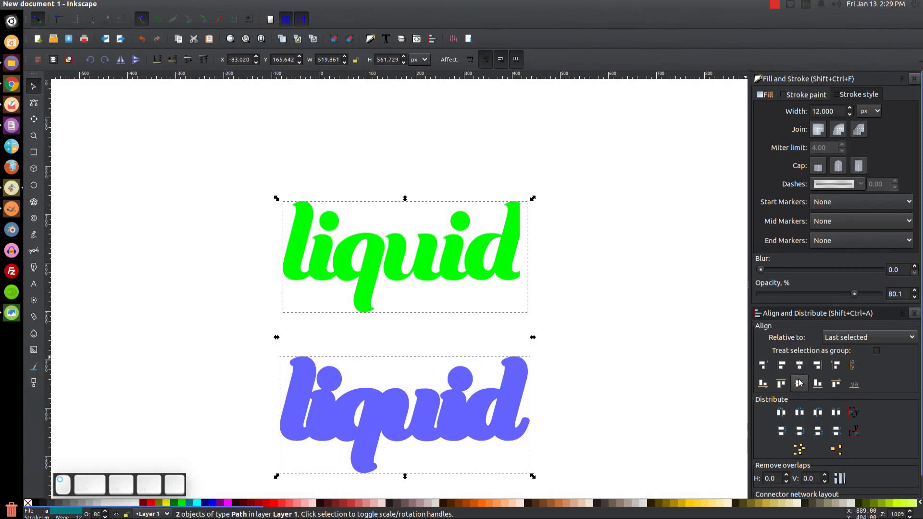
pyautogui.click(799, 383)
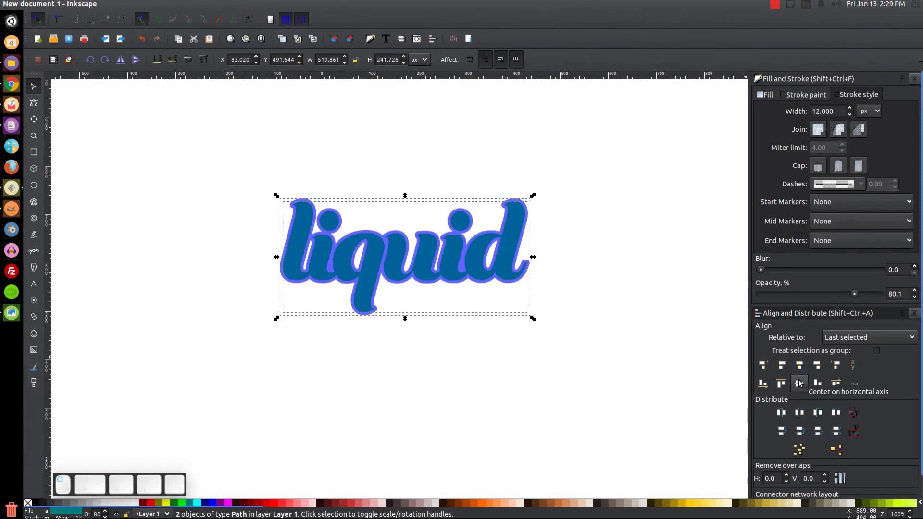
pyautogui.click(630, 232)
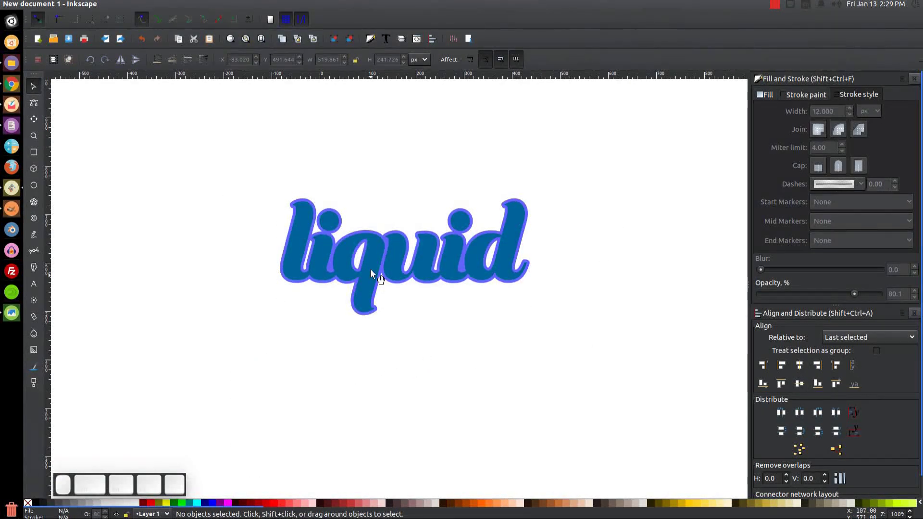
# Lower the blue outline shape behind the green word, set its opacity to 100%, and deselect.
pyautogui.click(374, 251)
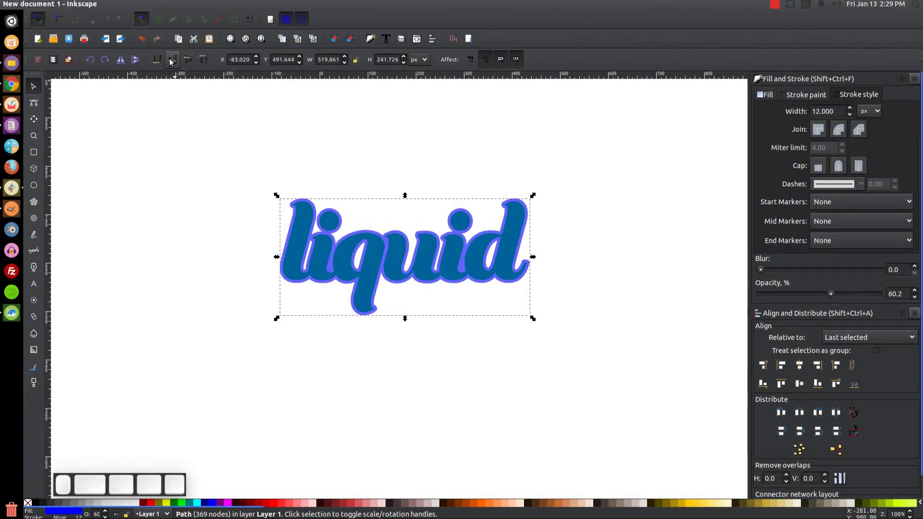
pyautogui.moveTo(181, 503); pyautogui.dragTo(349, 275)
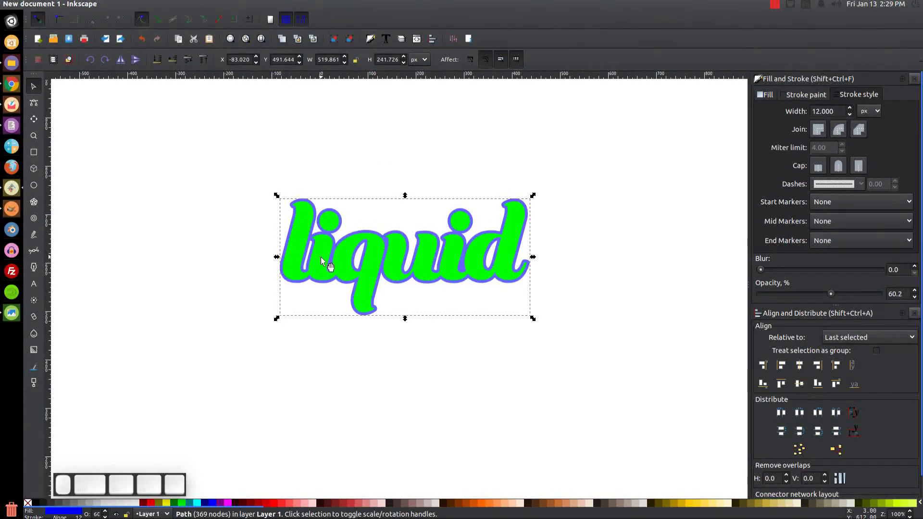
pyautogui.moveTo(830, 294); pyautogui.dragTo(882, 294)
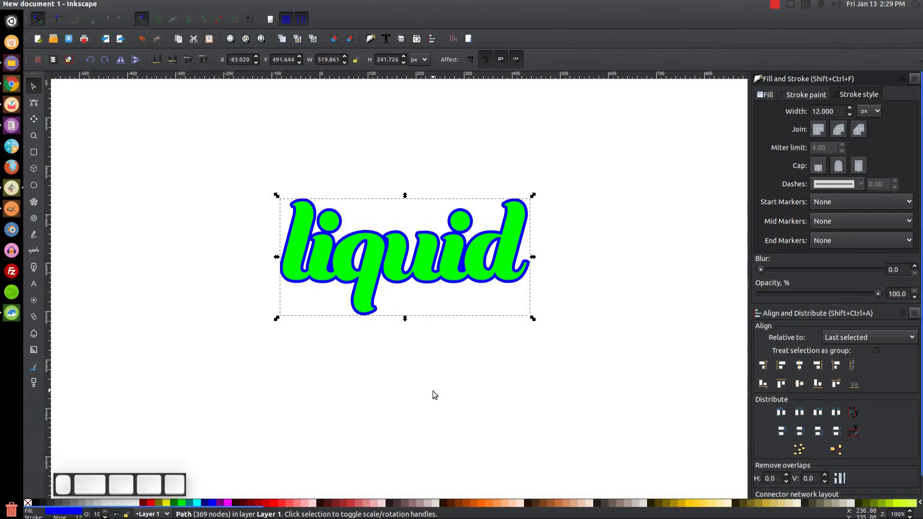
pyautogui.click(614, 246)
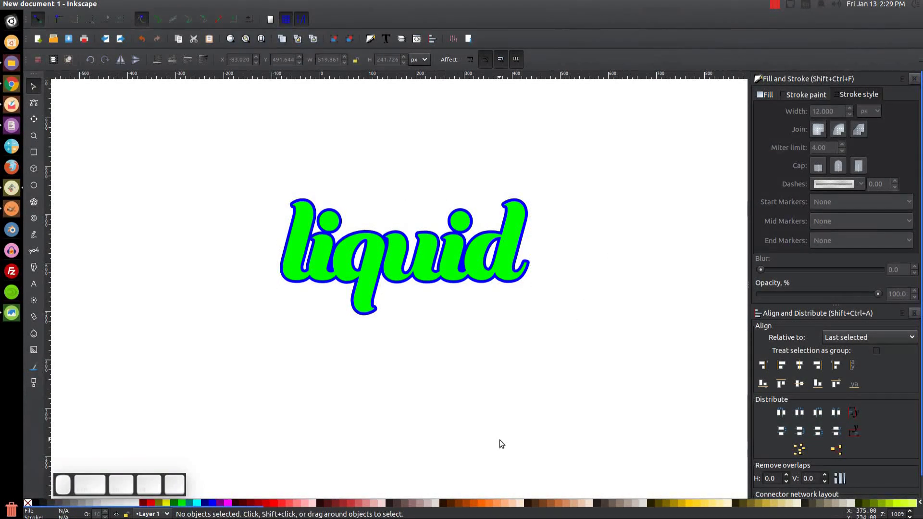
# Check the reference image thumbnail.png, and draw a straight horizontal line about 519 px long across the middle of the word.
pyautogui.click(10, 317)
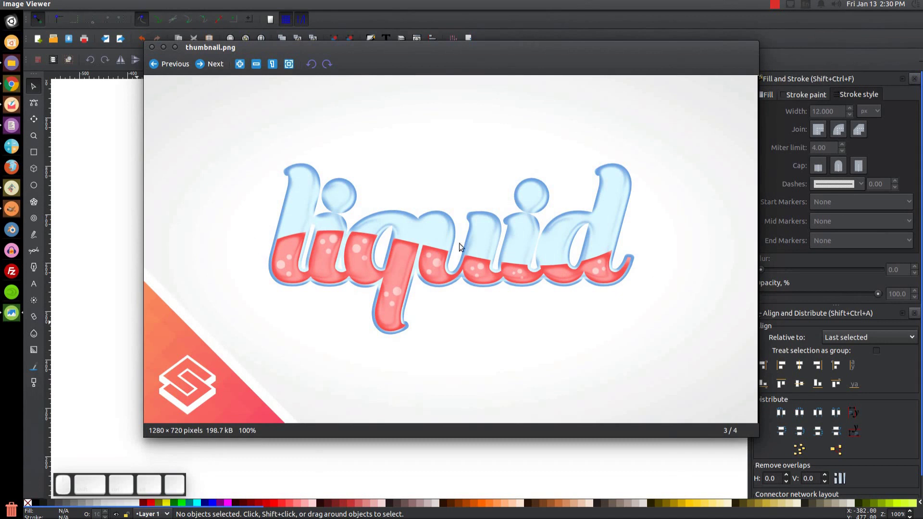
pyautogui.click(164, 47)
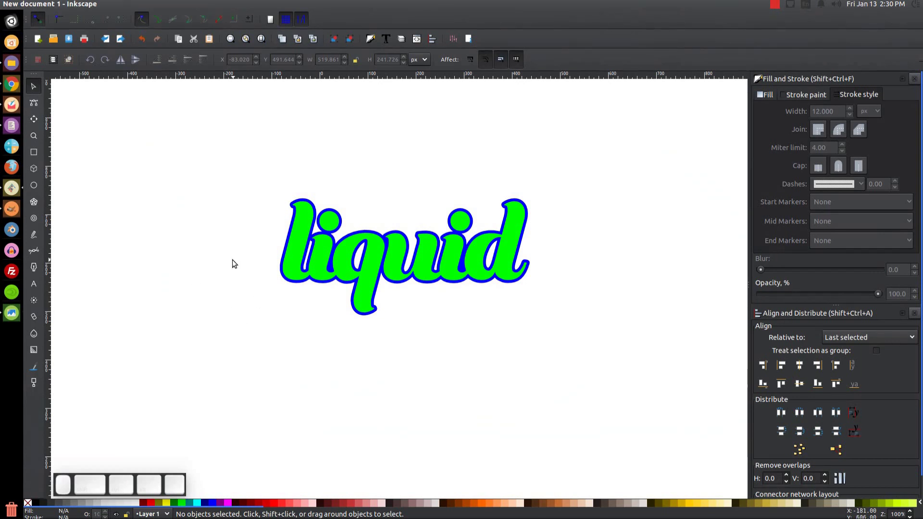
pyautogui.press('b')
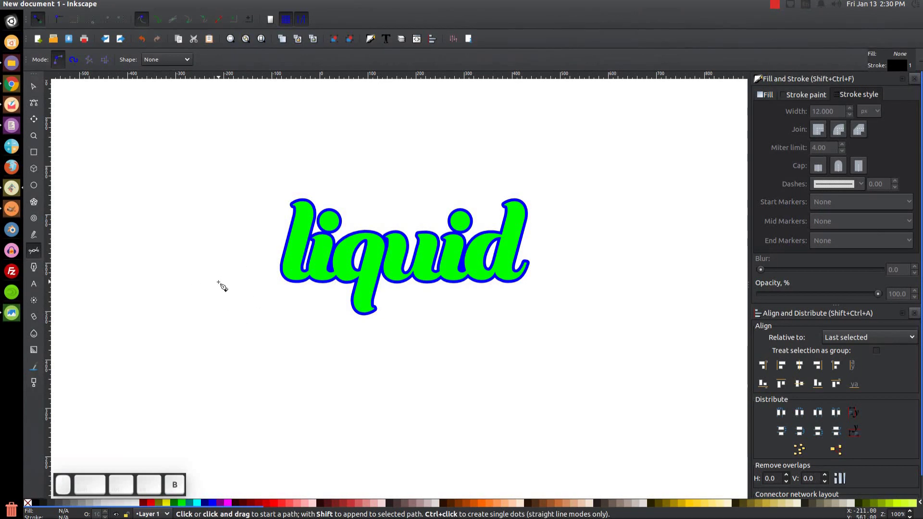
pyautogui.click(273, 255)
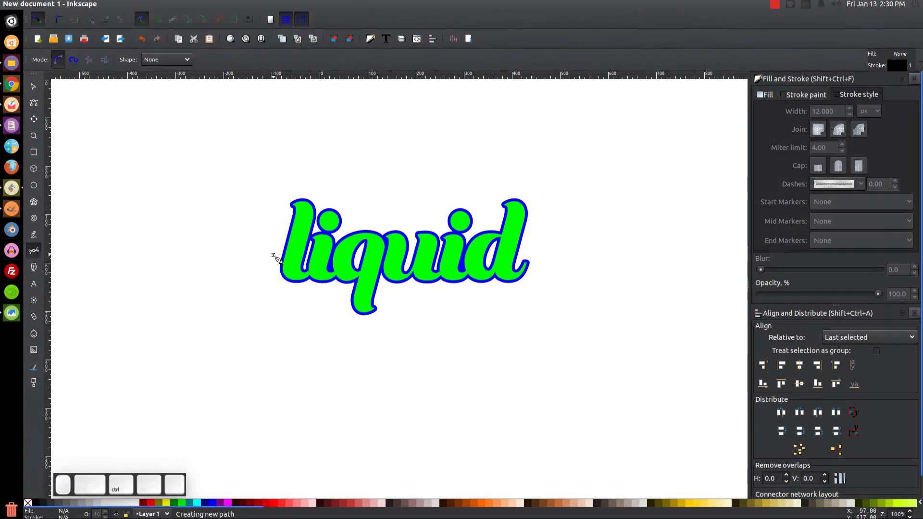
pyautogui.doubleClick(526, 258)
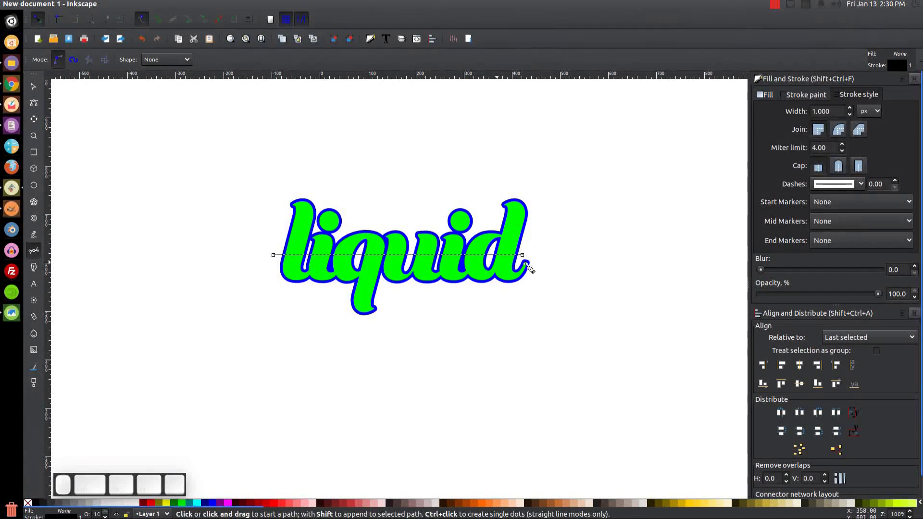
# Bend the left part of the horizontal line upward into an arc over the first i and the q.
pyautogui.scroll(2, 427, 271)
pyautogui.hscroll(1, 442, 267)
pyautogui.hscroll(-1, 476, 264)
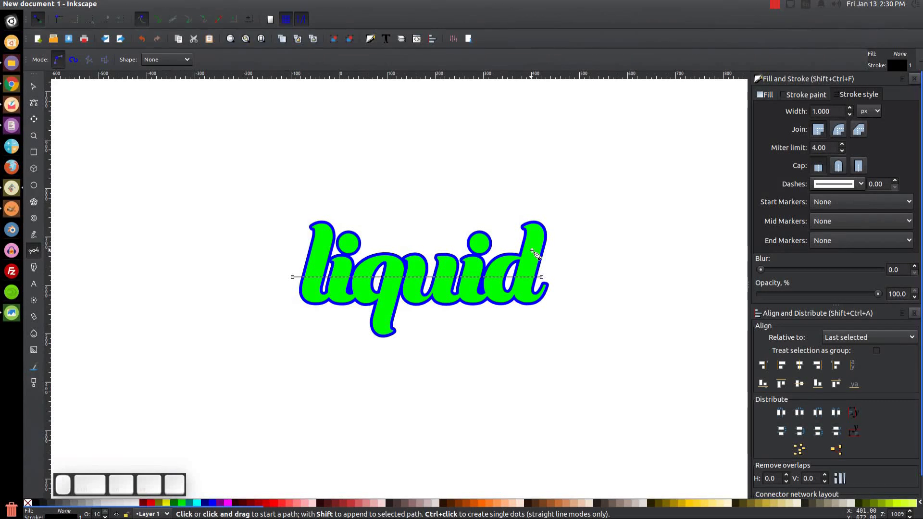
pyautogui.press('+')
pyautogui.press('+')
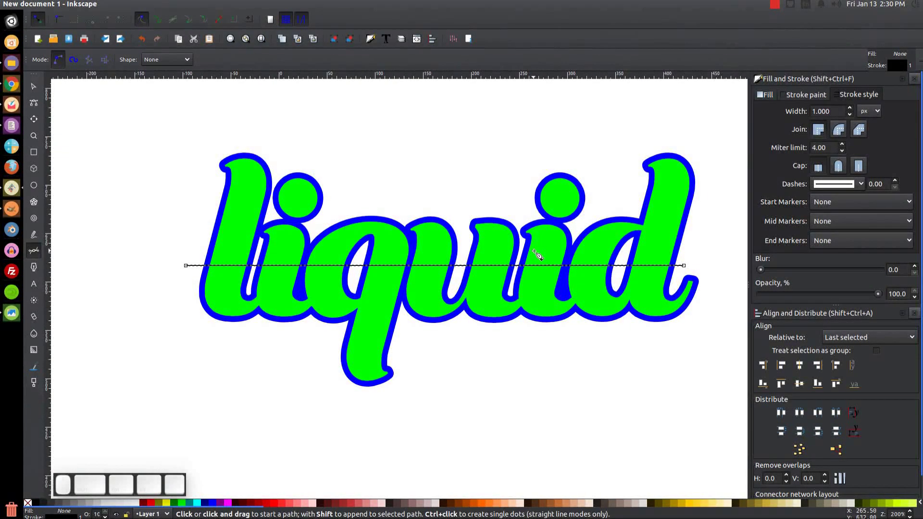
pyautogui.hscroll(3, 529, 259)
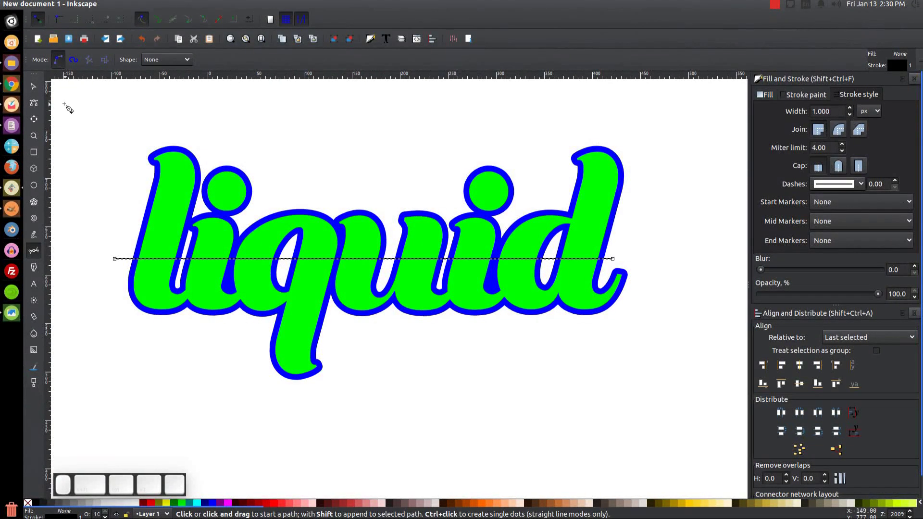
pyautogui.click(35, 104)
pyautogui.moveTo(206, 260); pyautogui.dragTo(200, 243)
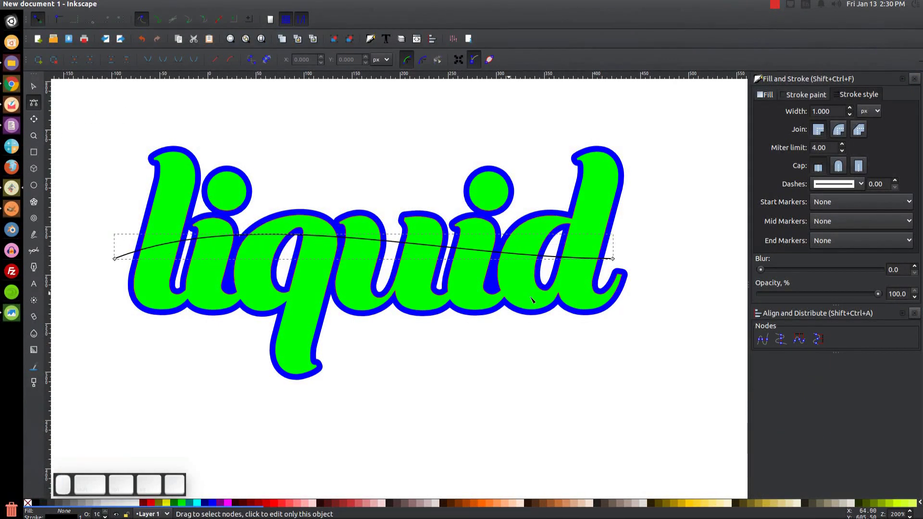
# Adjust the line's end-node handles into a smooth S wave about 53 px high, cresting at the first i and dipping at the second i.
pyautogui.click(613, 259)
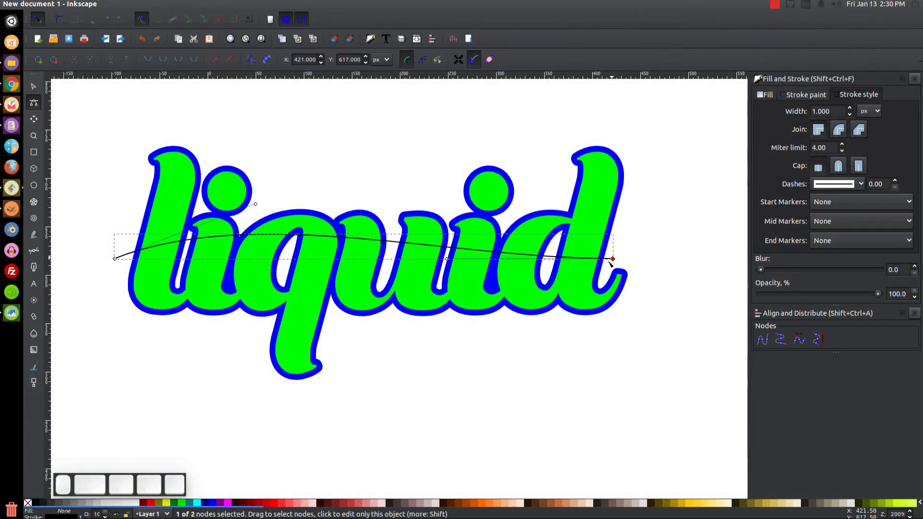
pyautogui.moveTo(448, 260); pyautogui.dragTo(448, 332)
pyautogui.moveTo(257, 205); pyautogui.dragTo(318, 189)
pyautogui.moveTo(449, 331); pyautogui.dragTo(413, 353)
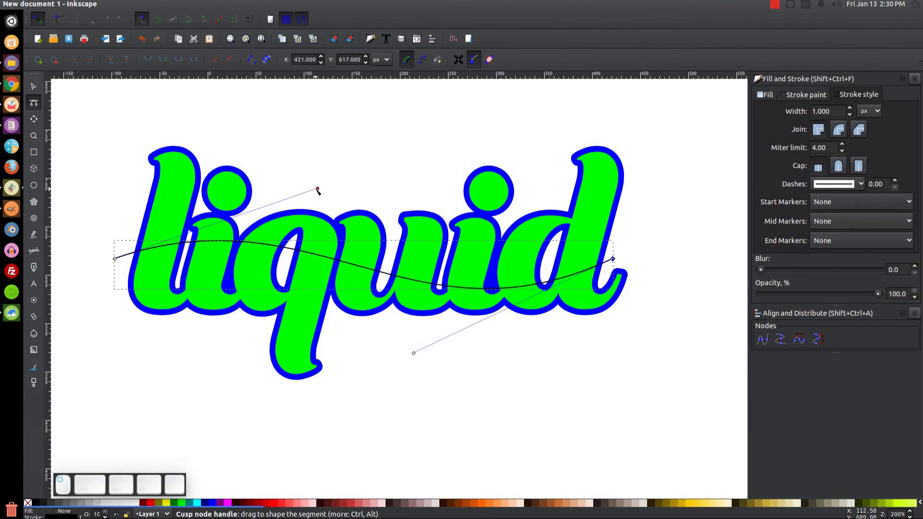
pyautogui.moveTo(318, 189); pyautogui.dragTo(333, 180)
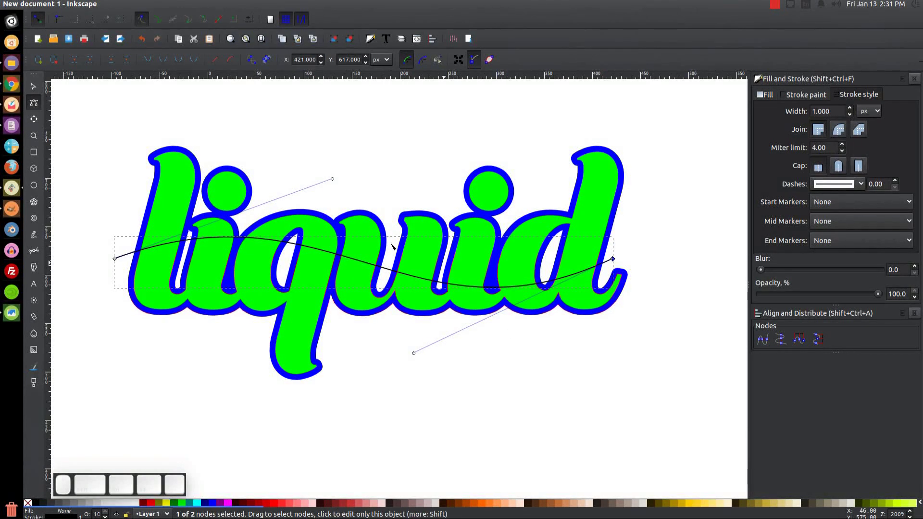
# Convert the wavy line's stroke to a path and subtract it from the green word with Difference.
pyautogui.click(36, 89)
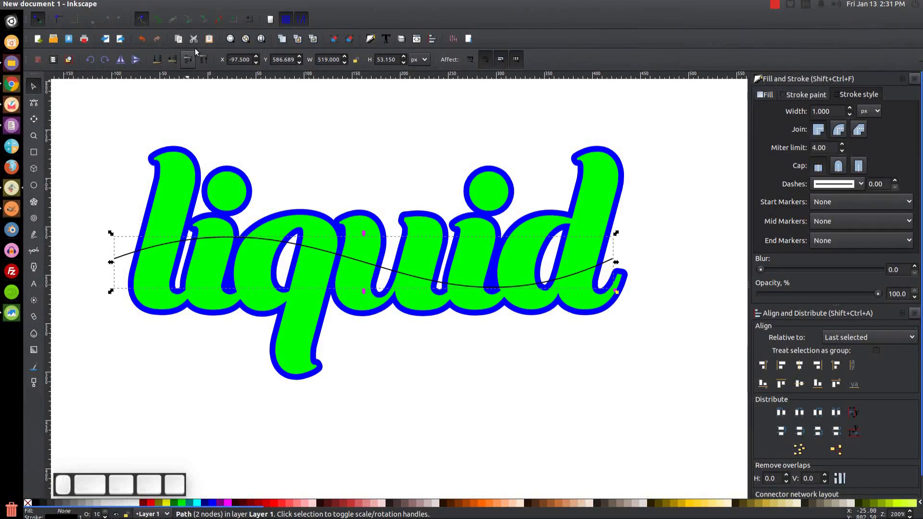
pyautogui.click(157, 4)
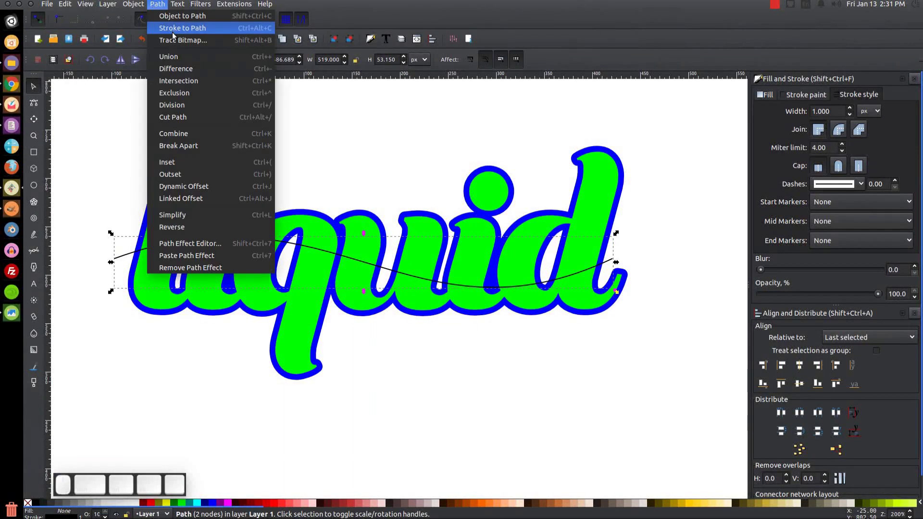
pyautogui.click(174, 34)
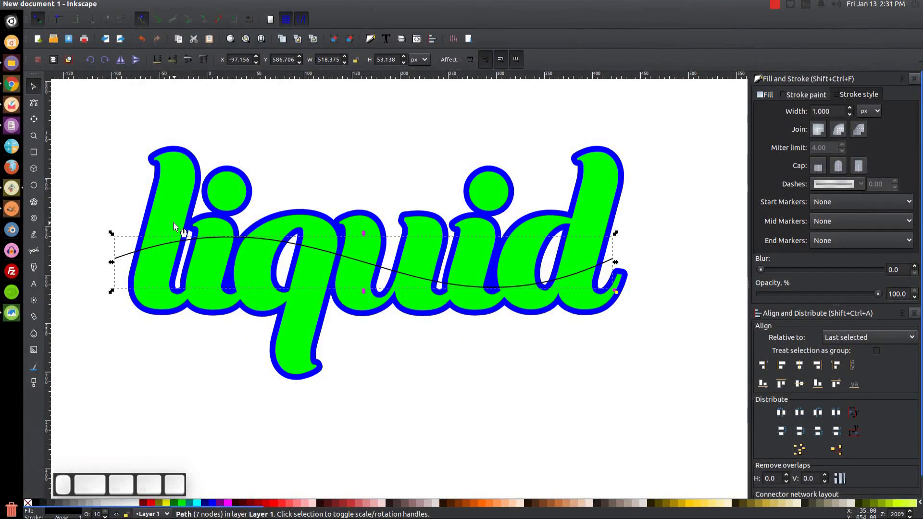
pyautogui.keyDown('shift'); pyautogui.click(149, 274); pyautogui.keyUp('shift')
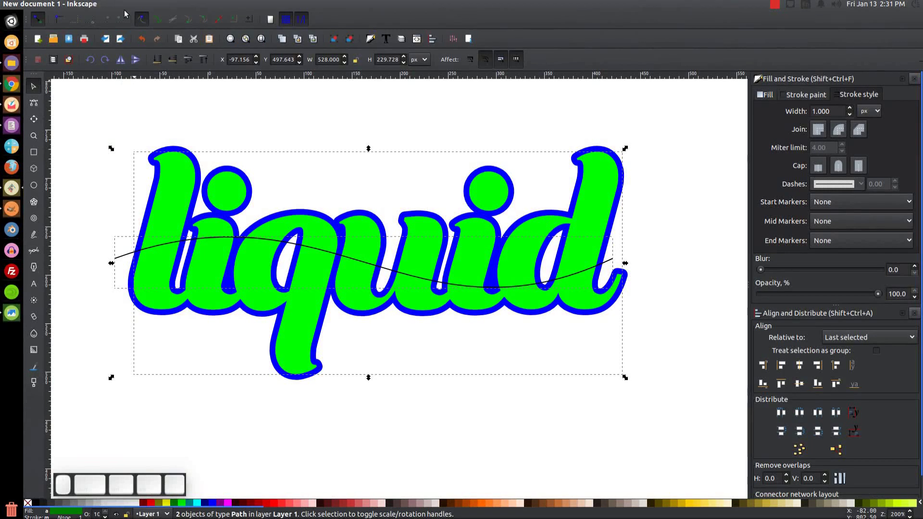
pyautogui.click(157, 4)
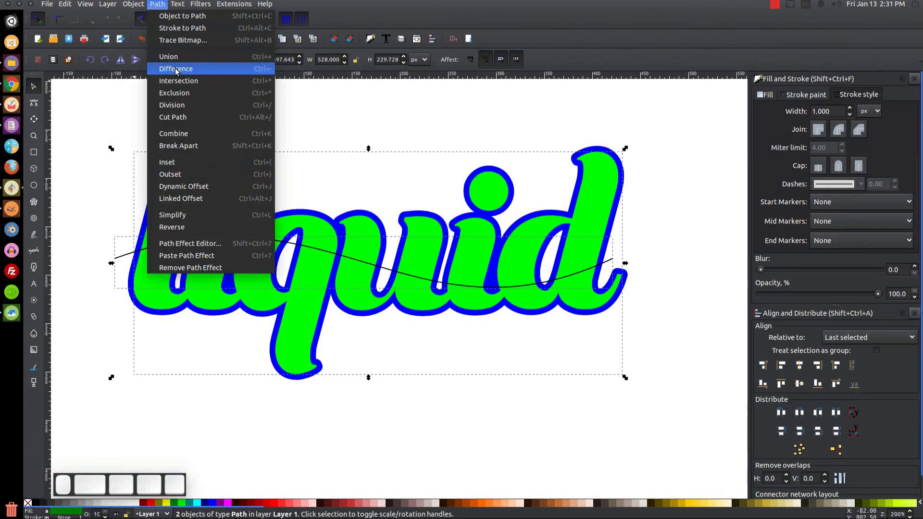
pyautogui.click(176, 69)
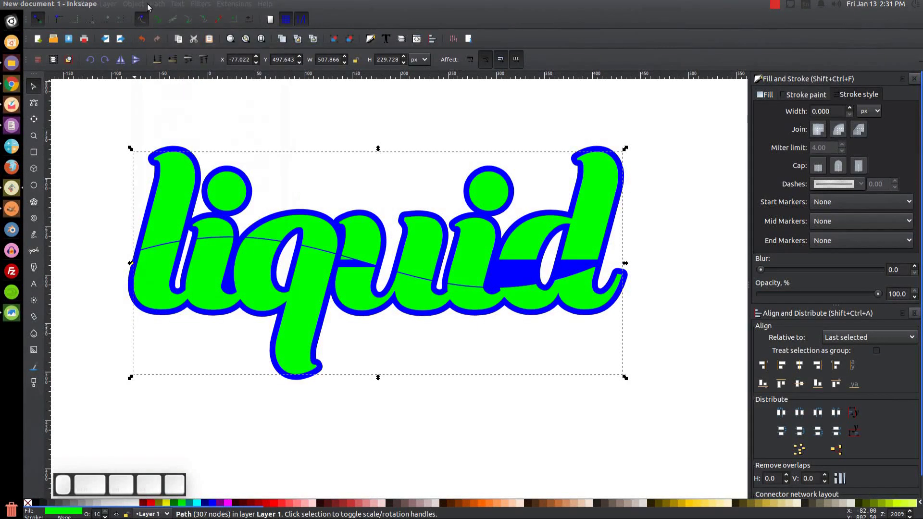
# Break the cut green word apart into separate pieces and deselect them.
pyautogui.click(157, 4)
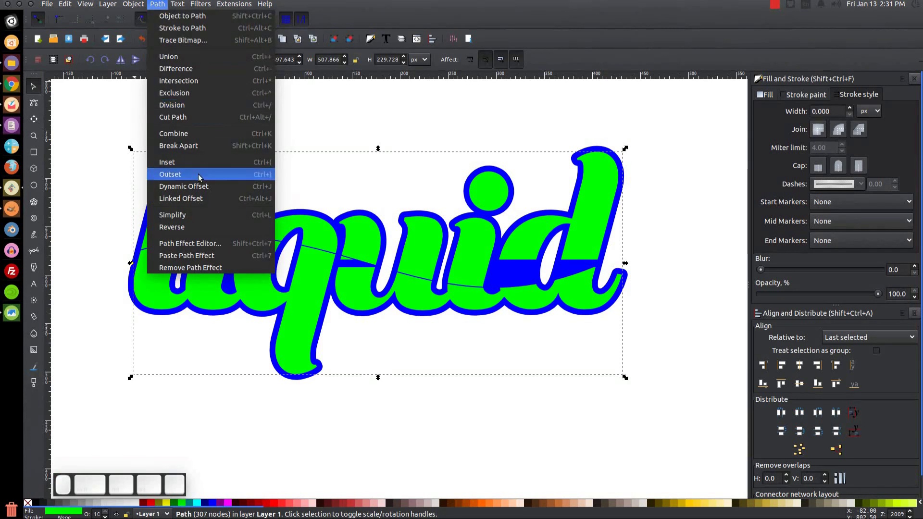
pyautogui.click(178, 146)
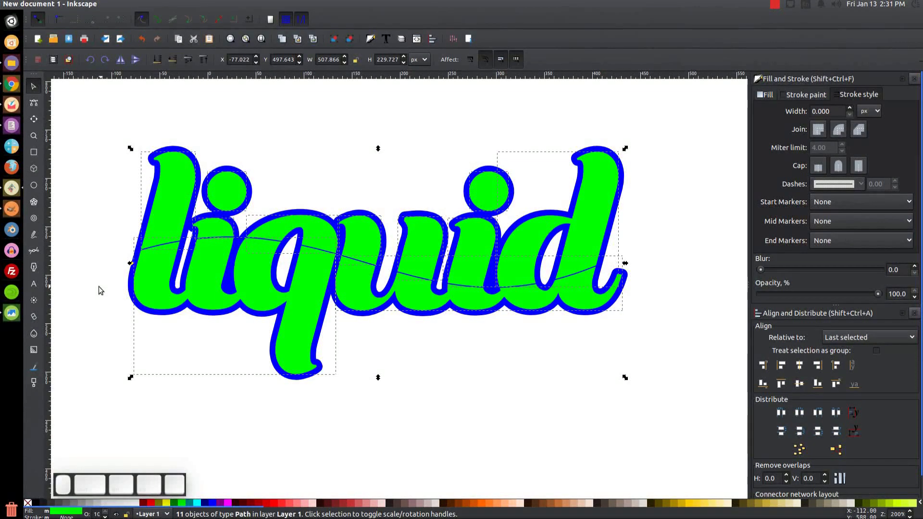
pyautogui.click(290, 382)
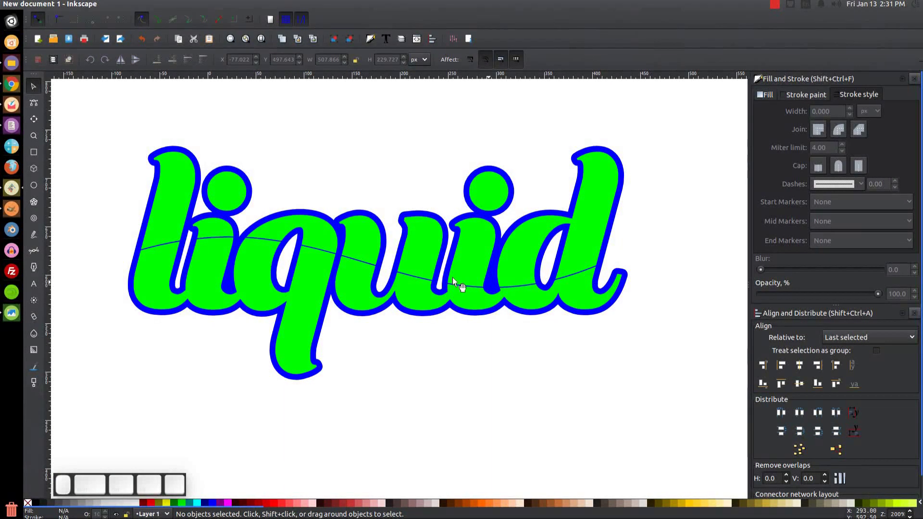
# Delete all green letter pieces above the wave line, including both i dots, leaving only the lower liquid pieces.
pyautogui.moveTo(168, 201); pyautogui.dragTo(111, 96)
pyautogui.press('Escape')
pyautogui.moveTo(214, 234); pyautogui.dragTo(164, 174)
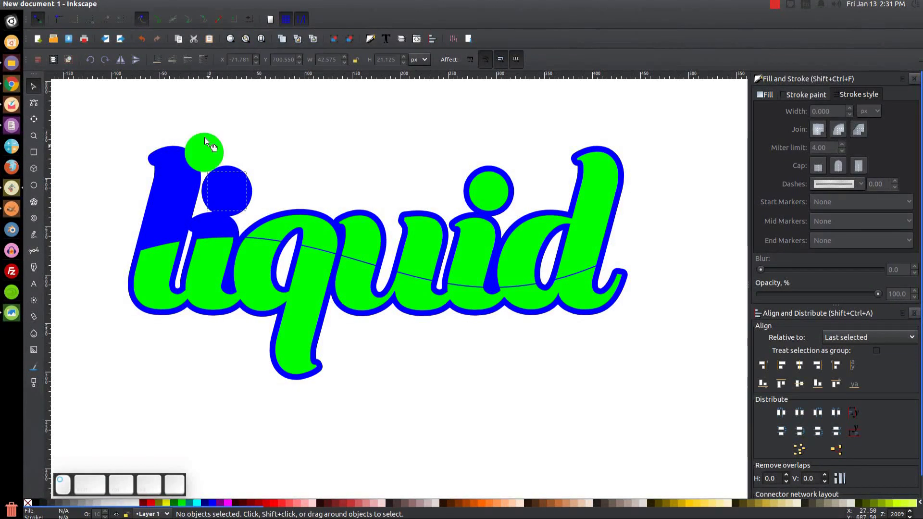
pyautogui.moveTo(322, 231); pyautogui.dragTo(296, 172)
pyautogui.press('Delete')
pyautogui.moveTo(370, 247); pyautogui.dragTo(334, 166)
pyautogui.moveTo(420, 269); pyautogui.dragTo(347, 178)
pyautogui.moveTo(472, 239); pyautogui.dragTo(420, 206)
pyautogui.press('Delete')
pyautogui.moveTo(480, 200); pyautogui.dragTo(451, 160)
pyautogui.press('Delete')
pyautogui.moveTo(514, 255); pyautogui.dragTo(462, 185)
pyautogui.press('Delete')
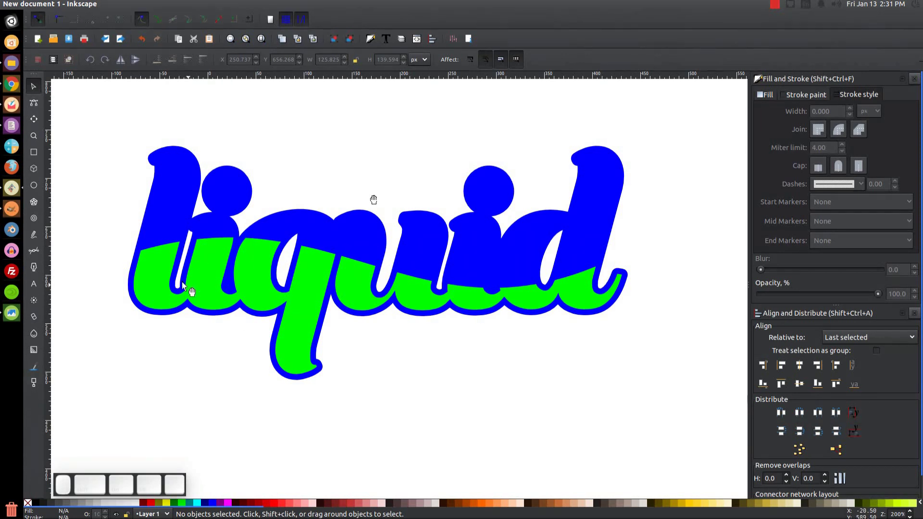
# Merge the remaining lower green pieces into a single liquid shape with Union, keeping them in their original position.
pyautogui.click(159, 269)
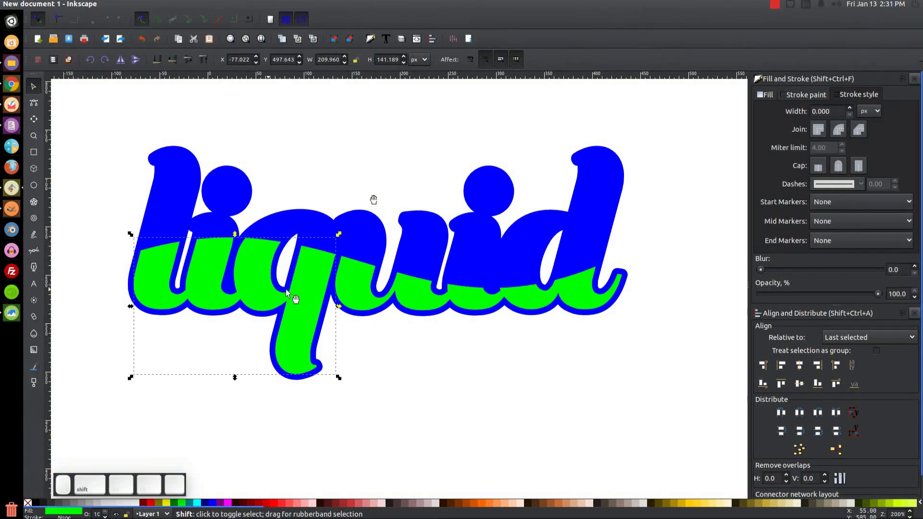
pyautogui.keyDown('shift'); pyautogui.click(375, 272); pyautogui.keyUp('shift')
pyautogui.moveTo(347, 293); pyautogui.dragTo(295, 316)
pyautogui.hotkey('ctrl', 'z')
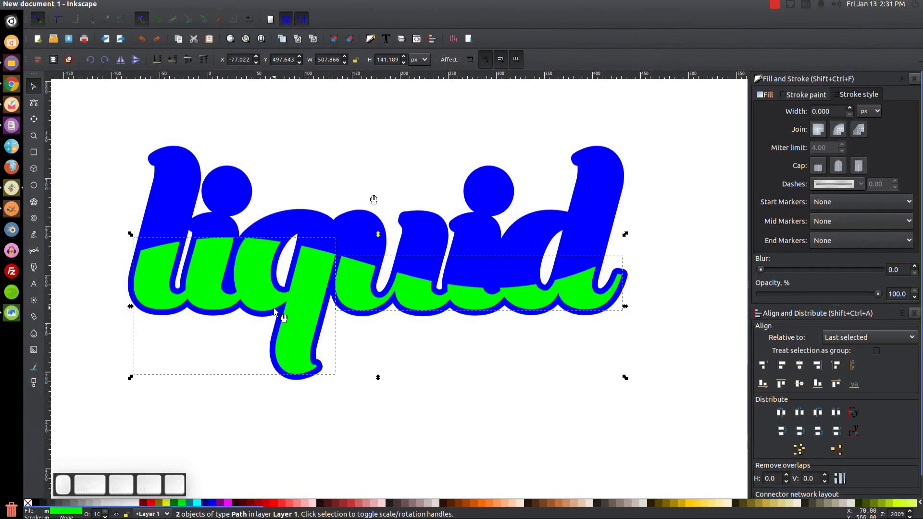
pyautogui.click(154, 6)
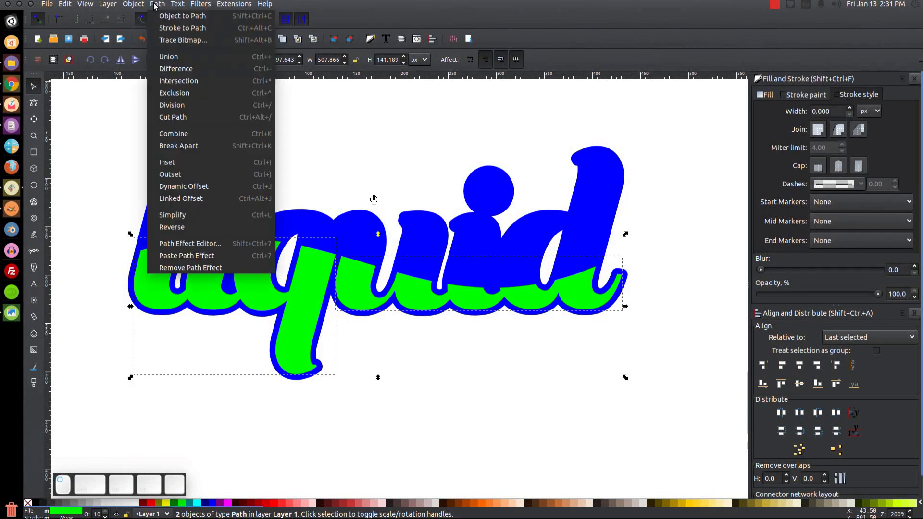
pyautogui.click(202, 56)
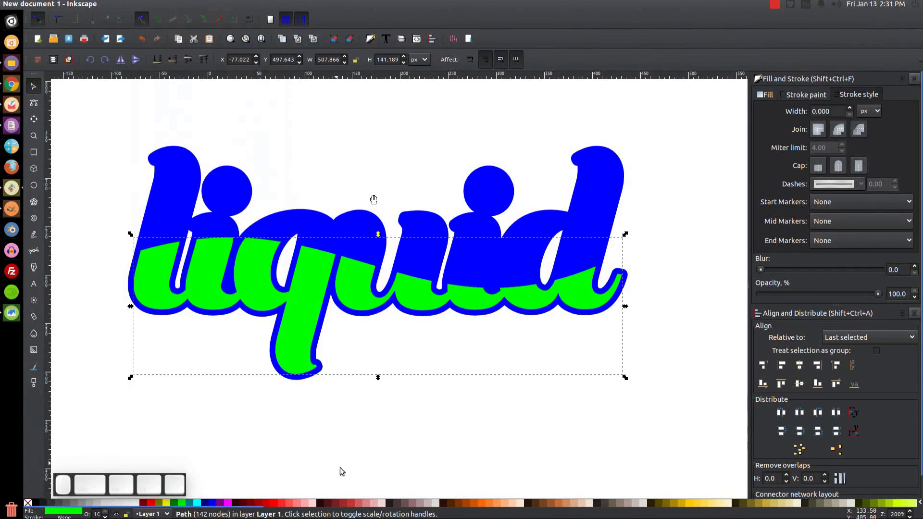
# Fill the liquid shape with pink #E9AFAF and the blue outline shape with a light blue swatch.
pyautogui.click(375, 503)
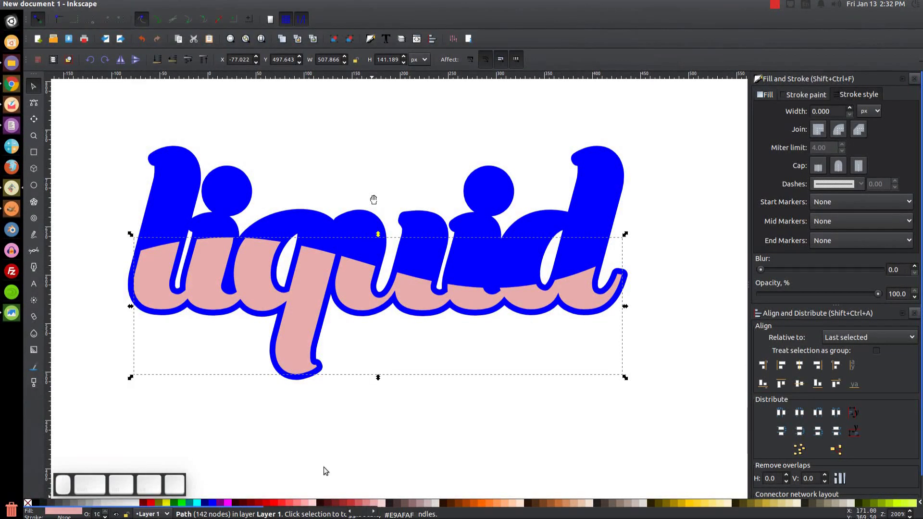
pyautogui.click(176, 160)
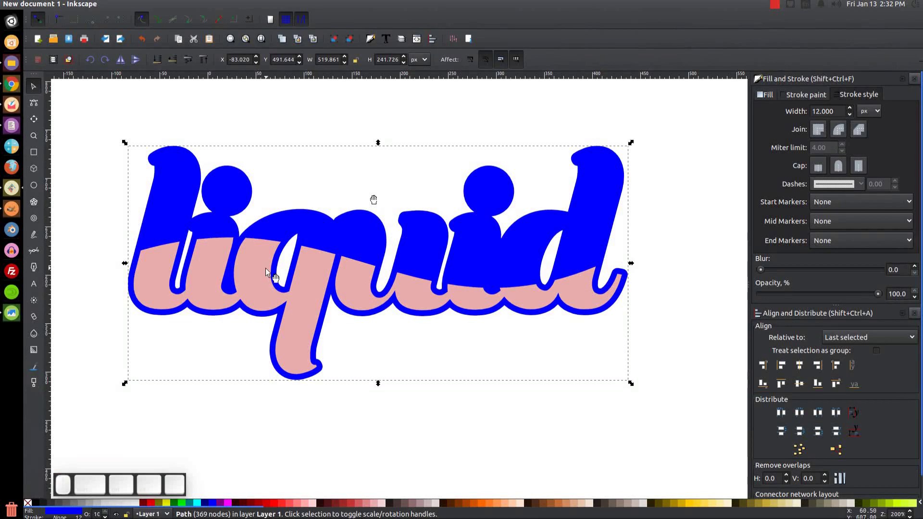
pyautogui.moveTo(276, 512); pyautogui.dragTo(706, 511)
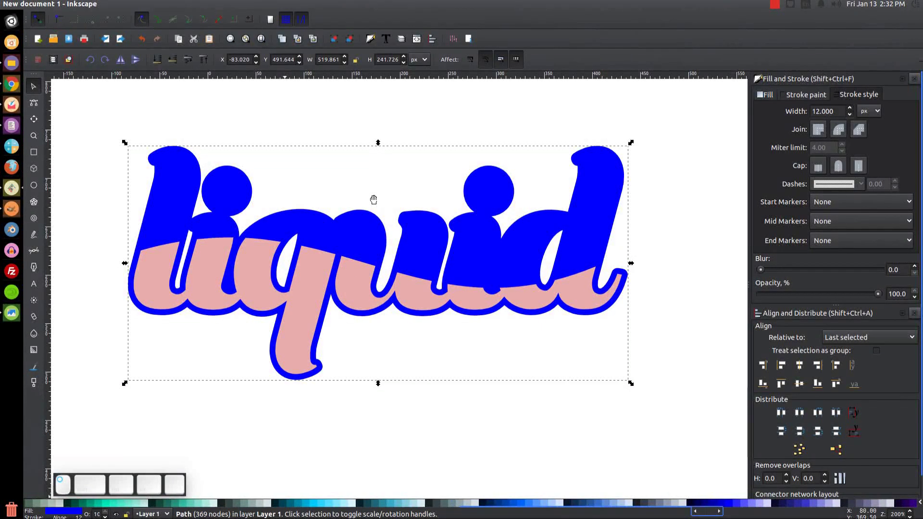
pyautogui.click(416, 504)
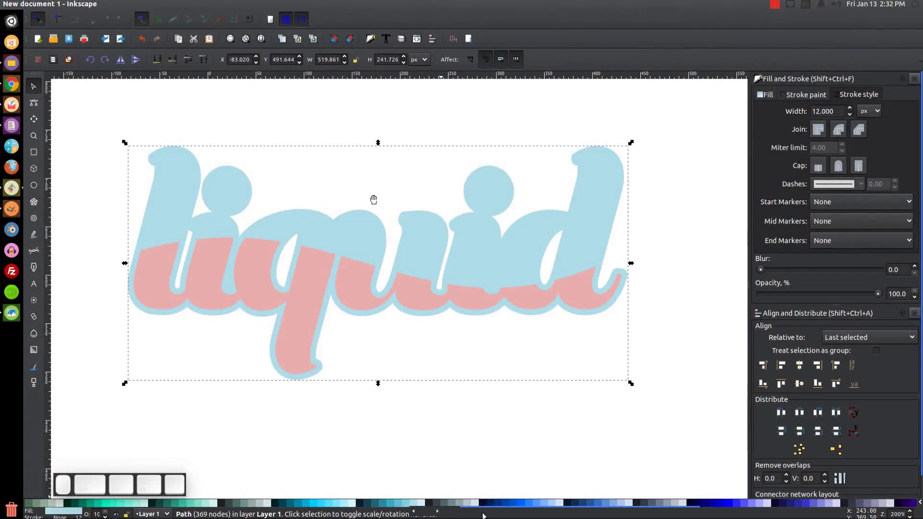
# Check the reference image thumbnail.png for the bubble design, return to the drawing and clear the selection.
pyautogui.hscroll(-10, 604, 515)
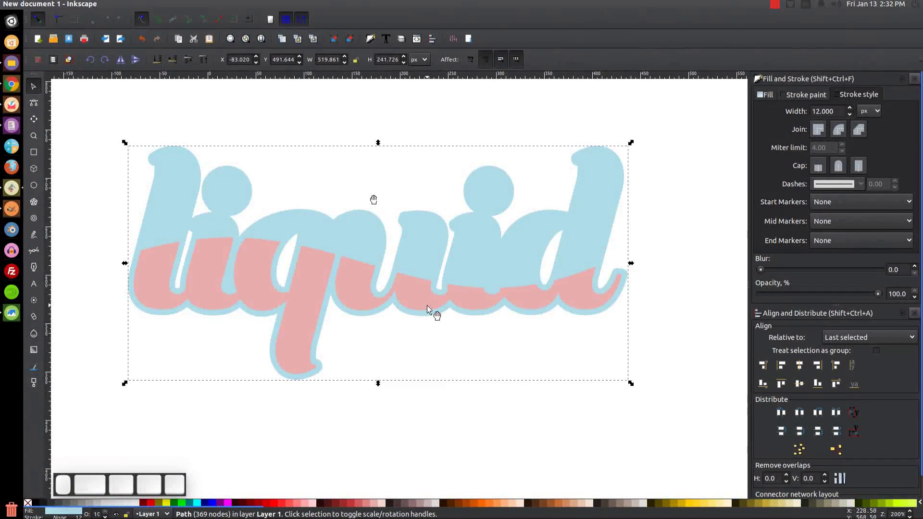
pyautogui.moveTo(428, 298); pyautogui.dragTo(445, 314)
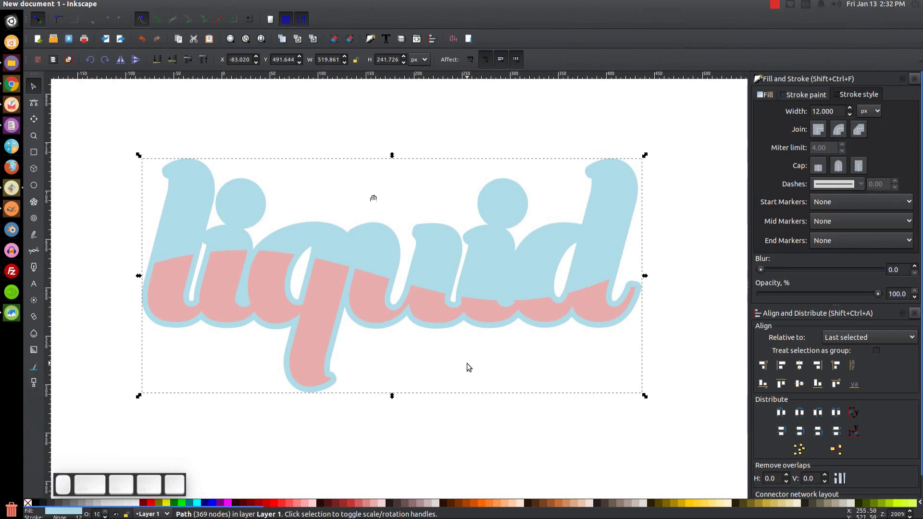
pyautogui.click(11, 314)
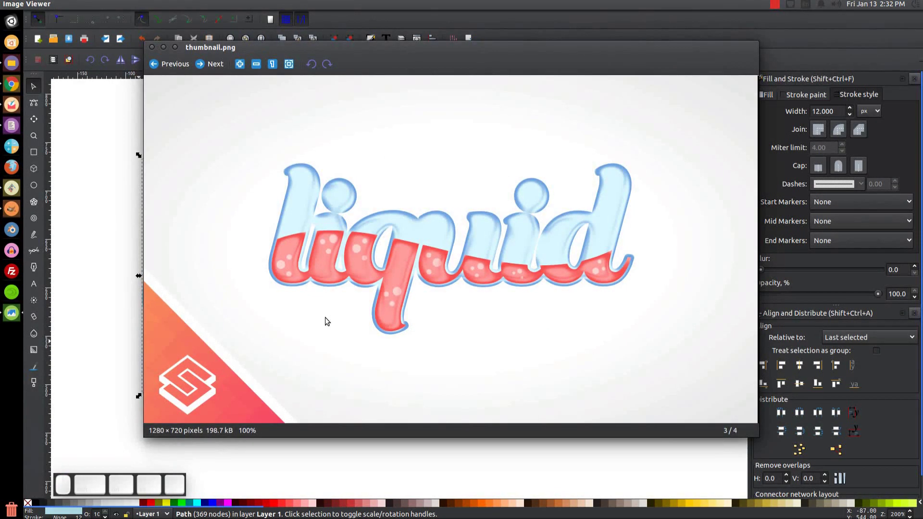
pyautogui.click(164, 48)
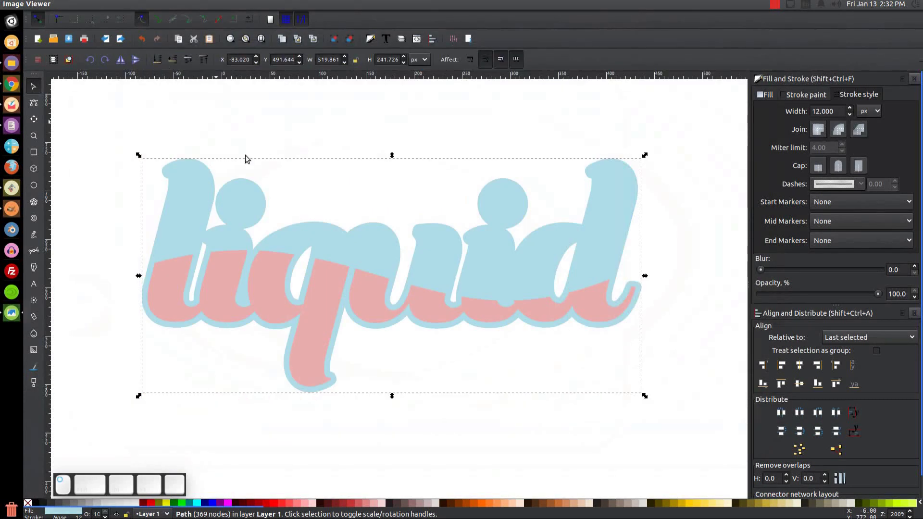
pyautogui.click(527, 363)
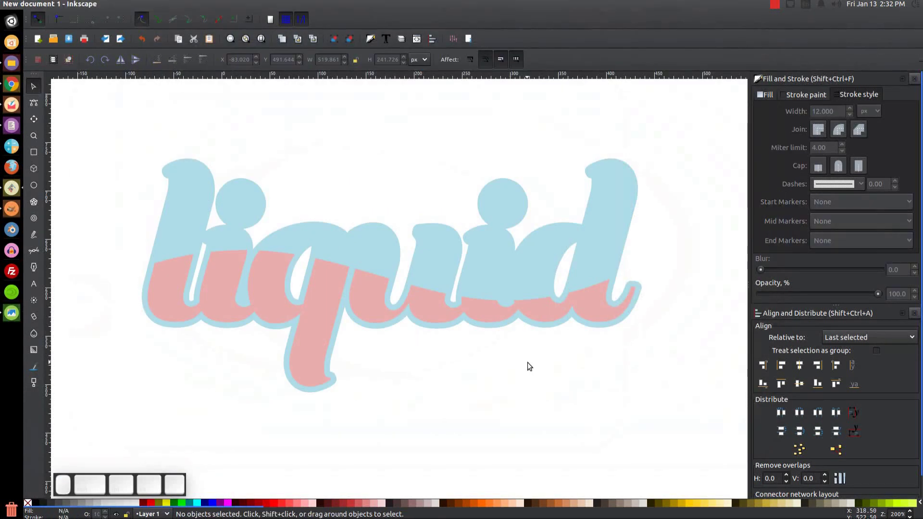
# Draw a circle about 65 px wide beside the l, with no stroke, white fill and 50.8% opacity.
pyautogui.click(34, 184)
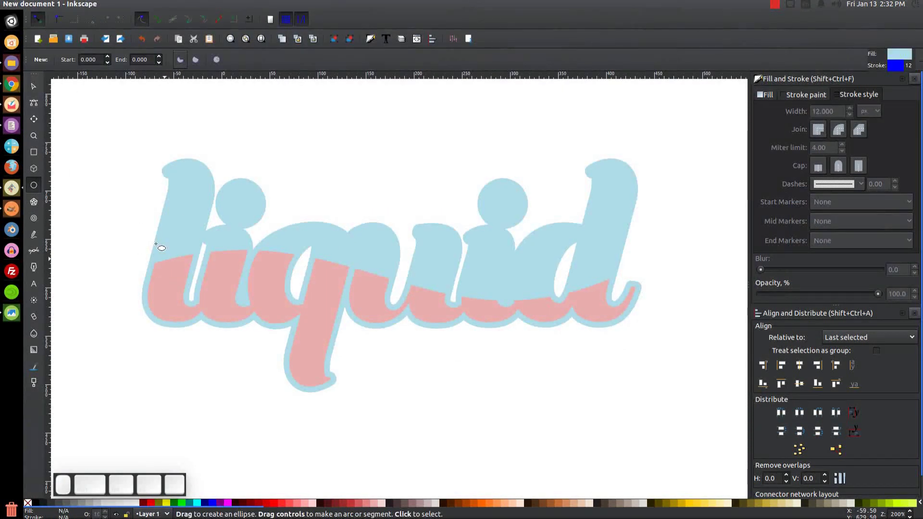
pyautogui.moveTo(125, 208)
pyautogui.mouseDown()
pyautogui.moveTo(167, 250)
pyautogui.moveTo(147, 232)
pyautogui.moveTo(169, 232)
pyautogui.moveTo(162, 239)
pyautogui.mouseUp()
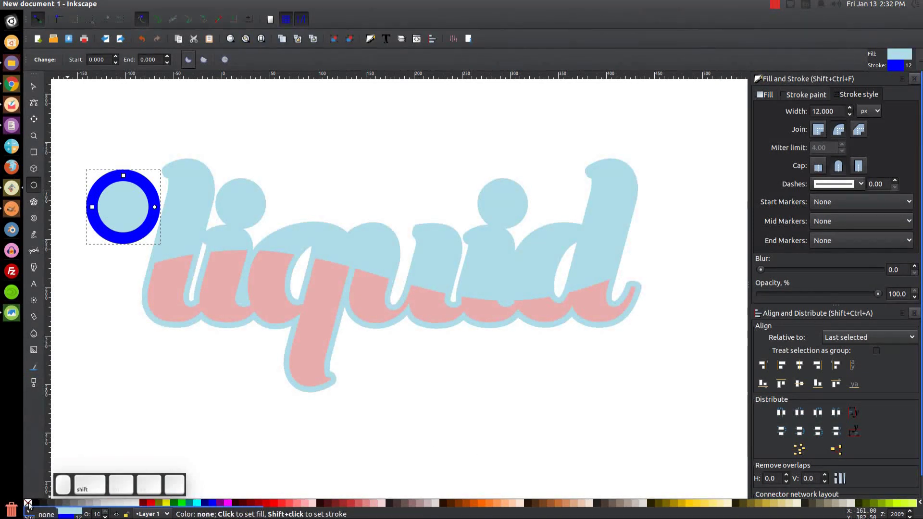
pyautogui.keyDown('shift'); pyautogui.click(28, 503); pyautogui.keyUp('shift')
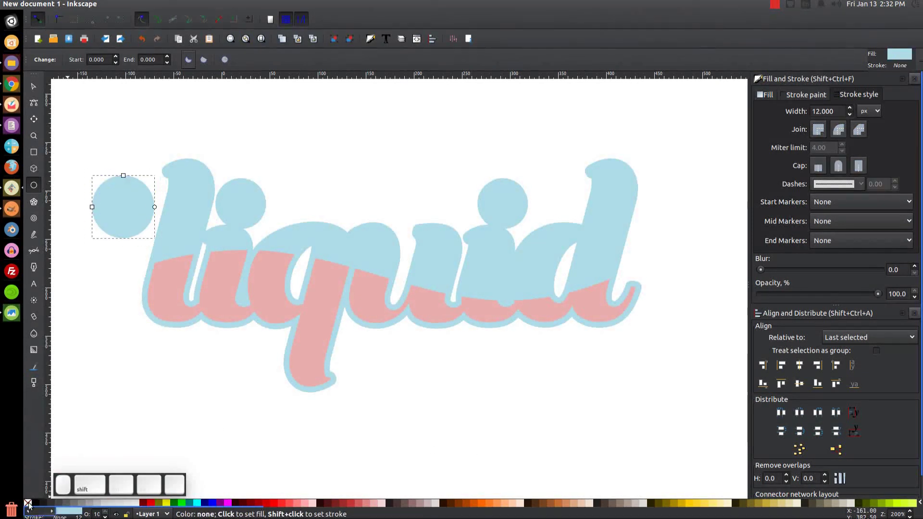
pyautogui.click(136, 505)
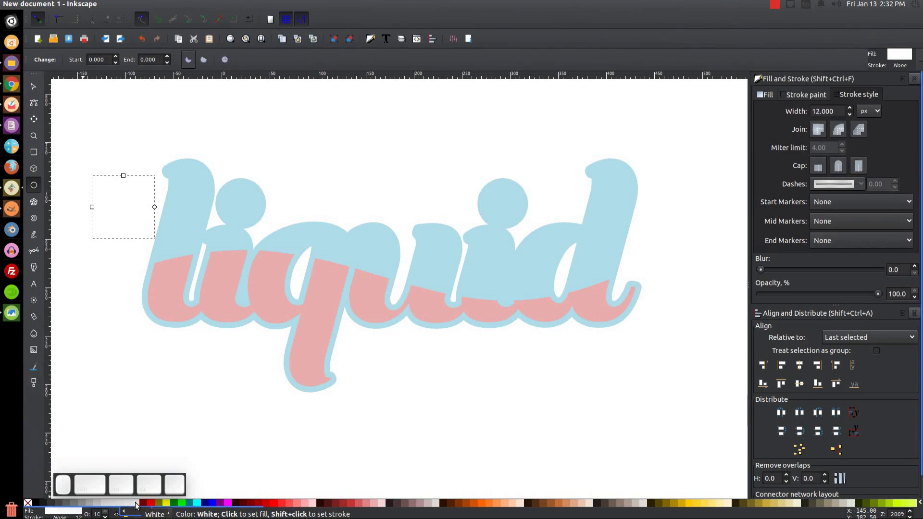
pyautogui.click(820, 292)
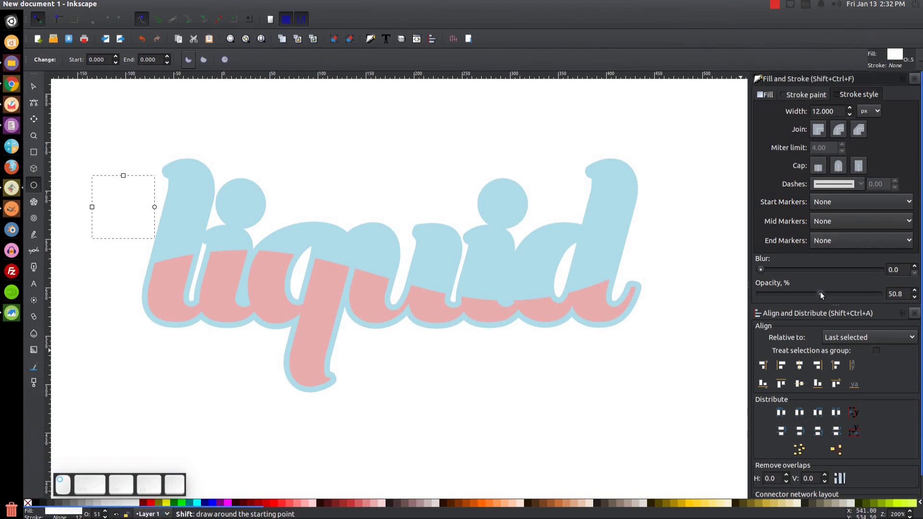
# Move the white circle onto the pink liquid in the l and shrink it proportionally to about 14 px.
pyautogui.click(34, 86)
pyautogui.moveTo(128, 210); pyautogui.dragTo(178, 289)
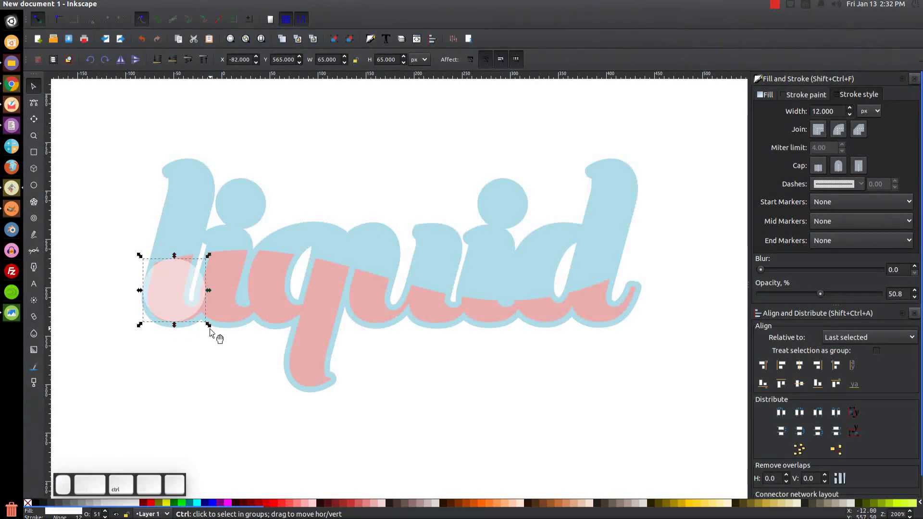
pyautogui.moveTo(209, 325); pyautogui.dragTo(163, 301)
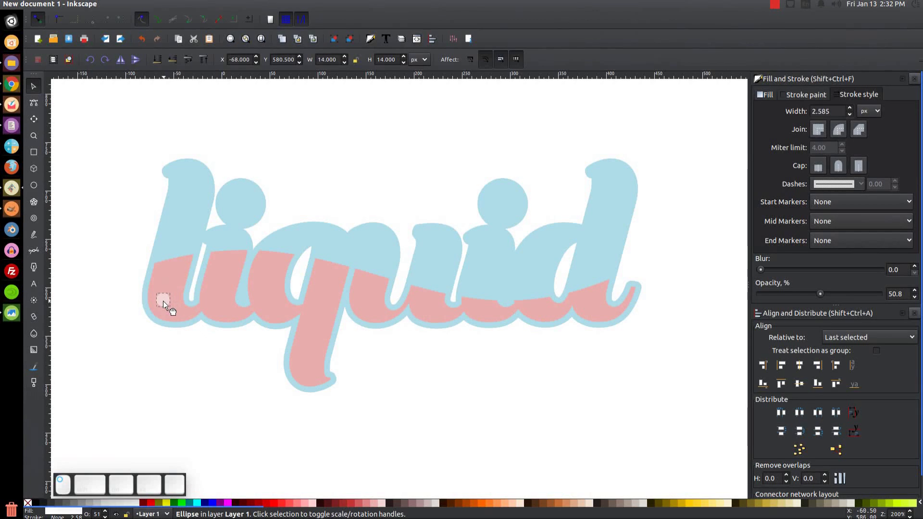
# Duplicate the bubble twice and arrange the smaller copies beside the large one in the l's liquid.
pyautogui.rightClick(167, 299)
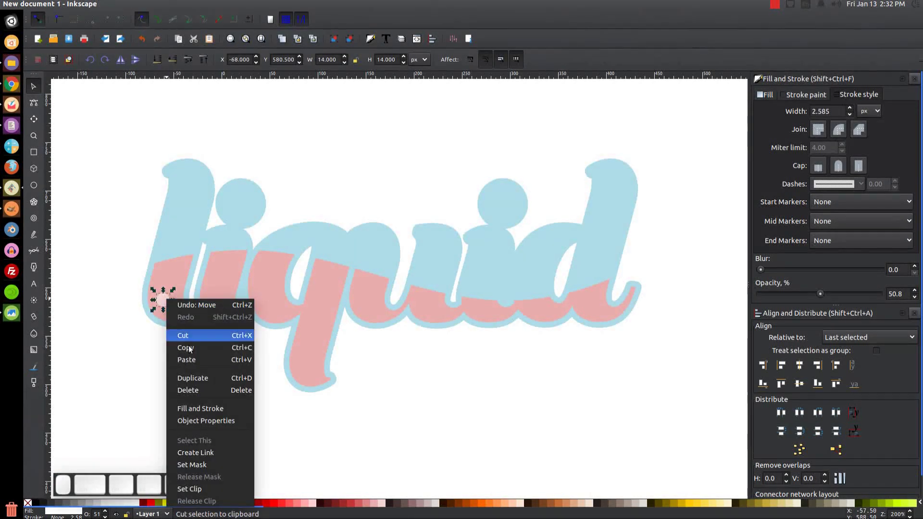
pyautogui.click(195, 376)
pyautogui.moveTo(166, 302)
pyautogui.mouseDown()
pyautogui.moveTo(176, 285)
pyautogui.moveTo(184, 302)
pyautogui.moveTo(153, 297)
pyautogui.mouseUp()
pyautogui.rightClick(171, 285)
pyautogui.click(193, 364)
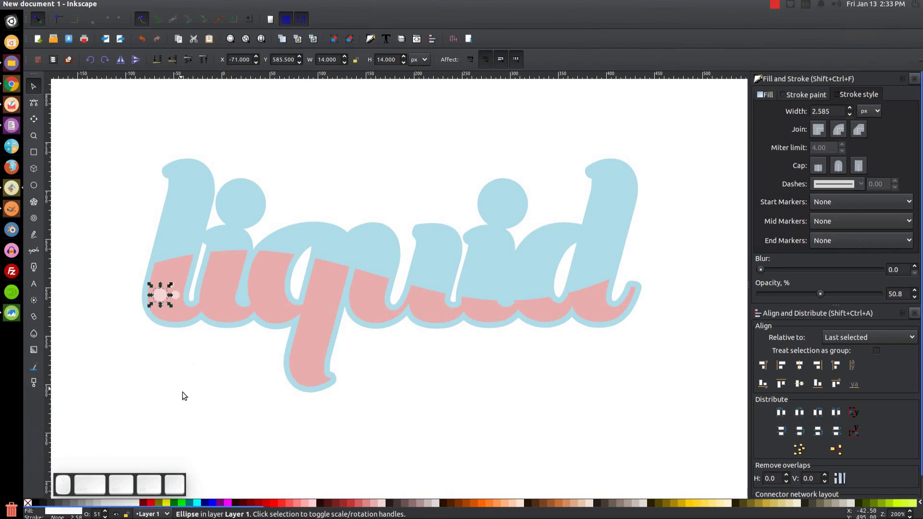
# Group the three bubbles, scale the group to about 22.5 by 16.8 px and place it high in the l's liquid.
pyautogui.moveTo(223, 391); pyautogui.dragTo(112, 265)
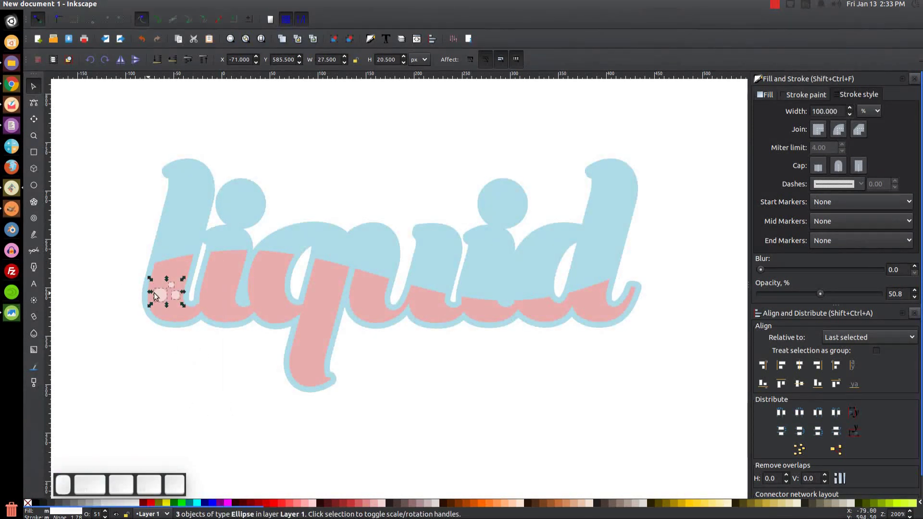
pyautogui.click(335, 40)
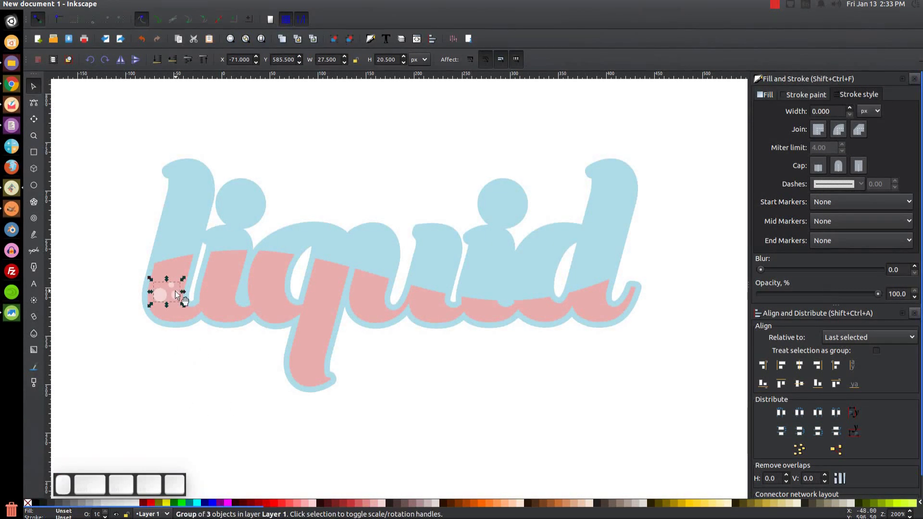
pyautogui.moveTo(164, 293); pyautogui.dragTo(180, 307)
pyautogui.moveTo(165, 277); pyautogui.dragTo(172, 279)
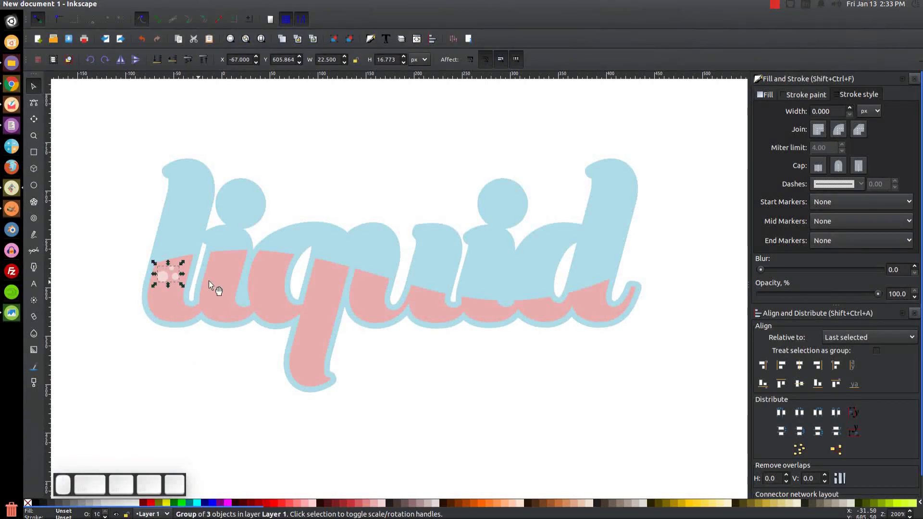
# Duplicate the bubble group into the first i, the q's bowl and the q's stem, varying size and rotation.
pyautogui.hotkey('ctrl', 'd')
pyautogui.moveTo(164, 274); pyautogui.dragTo(226, 290)
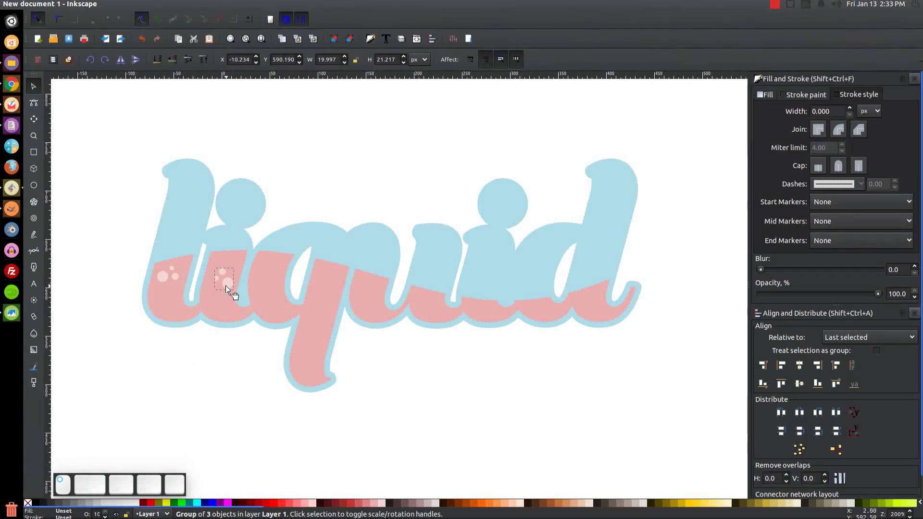
pyautogui.hotkey('ctrl', 'd')
pyautogui.moveTo(273, 269); pyautogui.dragTo(335, 287)
pyautogui.click(270, 260)
pyautogui.click(266, 278)
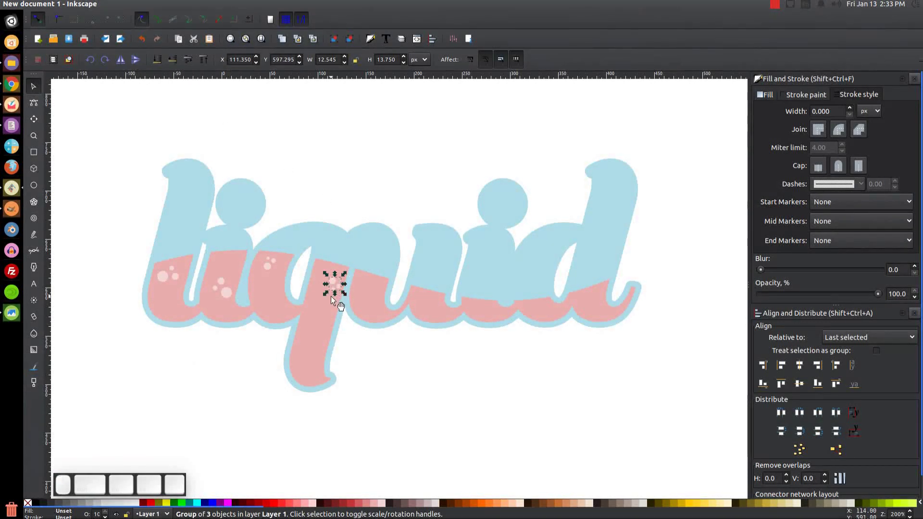
# Enlarge the bubbles in the q's stem and place copies of the small group in the q's tail and the u's first stroke.
pyautogui.moveTo(326, 294); pyautogui.dragTo(320, 304)
pyautogui.click(268, 262)
pyautogui.moveTo(308, 349); pyautogui.dragTo(307, 341)
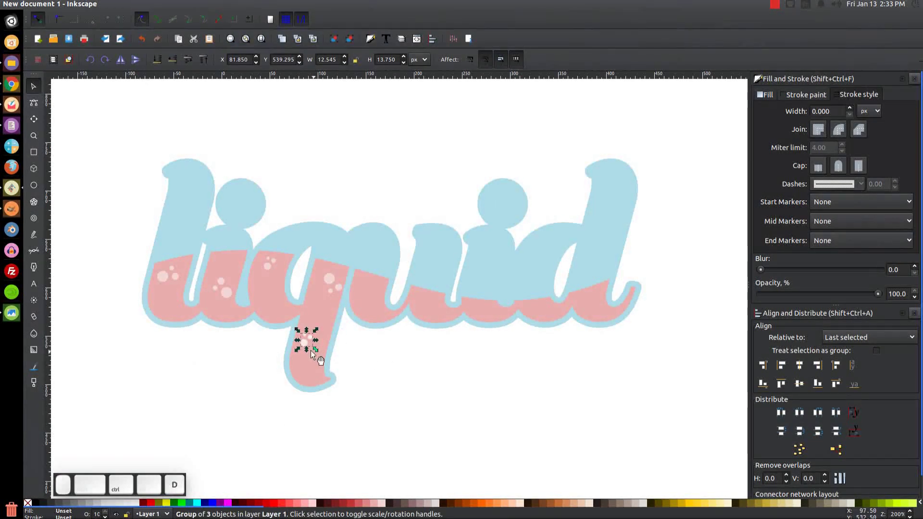
pyautogui.moveTo(305, 340); pyautogui.dragTo(374, 289)
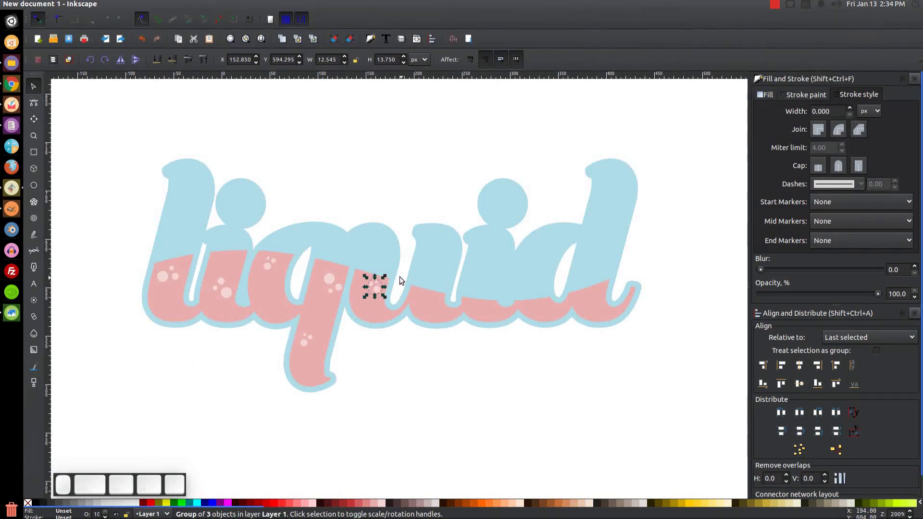
# Place further copies of the bubble group in the u's second stroke and in the d's bowl and stem.
pyautogui.moveTo(379, 285); pyautogui.dragTo(595, 303)
pyautogui.click(436, 301)
pyautogui.click(439, 357)
pyautogui.click(430, 307)
pyautogui.click(593, 298)
pyautogui.click(599, 301)
# Select all nine bubble groups across the word and group them together.
pyautogui.press('shift')
pyautogui.keyDown('shift'); pyautogui.click(545, 308); pyautogui.keyUp('shift')
pyautogui.keyDown('shift'); pyautogui.click(432, 306); pyautogui.keyUp('shift')
pyautogui.keyDown('shift'); pyautogui.click(374, 289); pyautogui.keyUp('shift')
pyautogui.keyDown('shift'); pyautogui.click(330, 281); pyautogui.keyUp('shift')
pyautogui.keyDown('shift'); pyautogui.click(309, 343); pyautogui.keyUp('shift')
pyautogui.keyDown('shift'); pyautogui.click(270, 262); pyautogui.keyUp('shift')
pyautogui.keyDown('shift'); pyautogui.click(227, 292); pyautogui.keyUp('shift')
pyautogui.keyDown('shift'); pyautogui.click(159, 273); pyautogui.keyUp('shift')
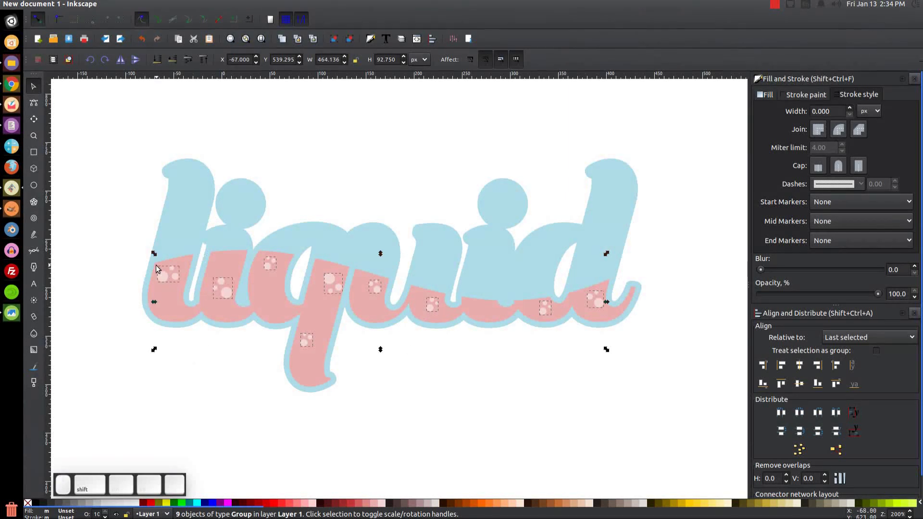
pyautogui.click(336, 40)
# View the deselected artwork at 100% zoom and compare it with the reference image thumbnail.png.
pyautogui.scroll(2, 470, 333)
pyautogui.scroll(1, 466, 377)
pyautogui.hscroll(-1, 470, 380)
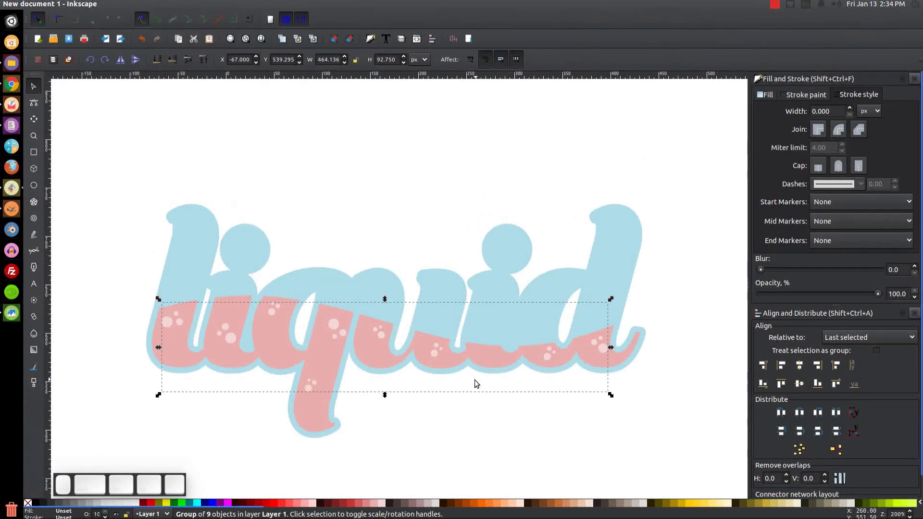
pyautogui.press('1')
pyautogui.scroll(-3, 461, 365)
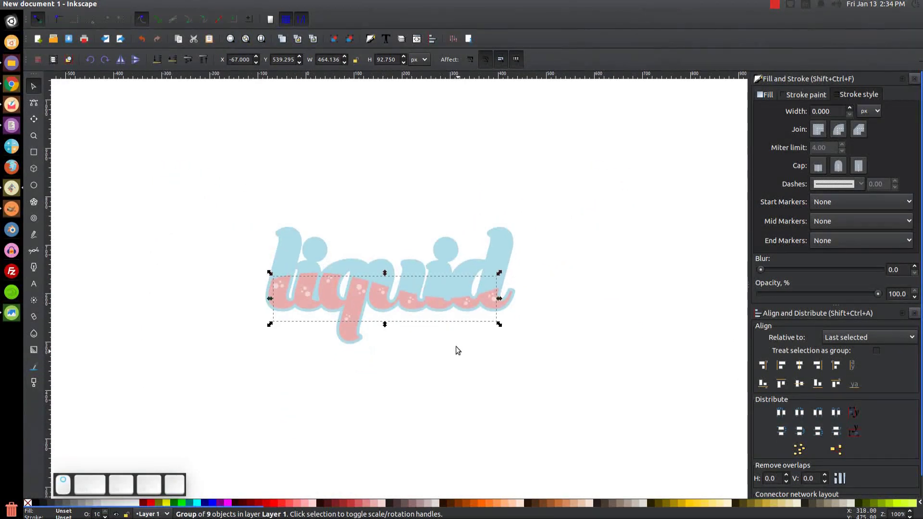
pyautogui.click(423, 296)
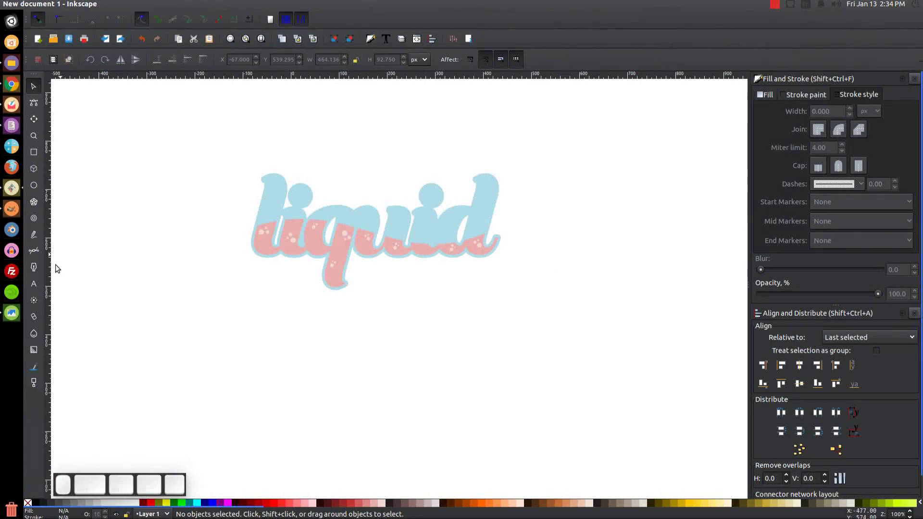
pyautogui.click(11, 313)
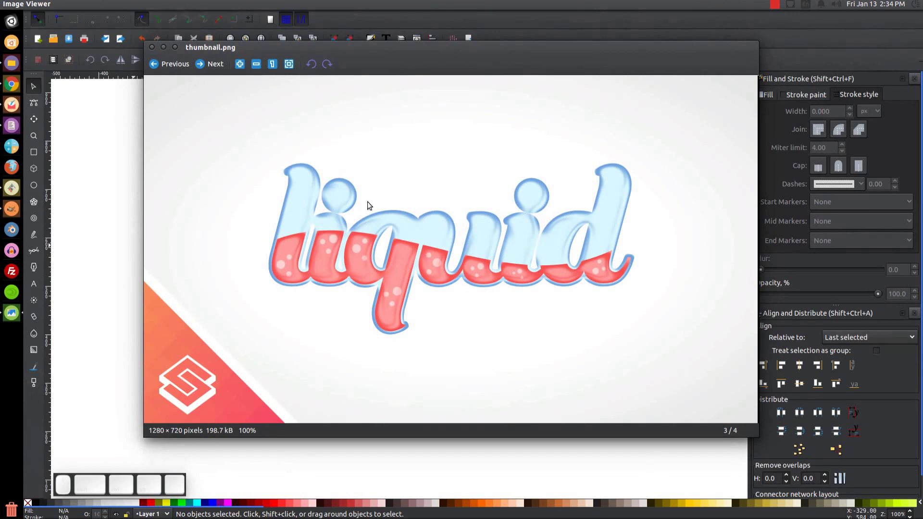
pyautogui.click(163, 47)
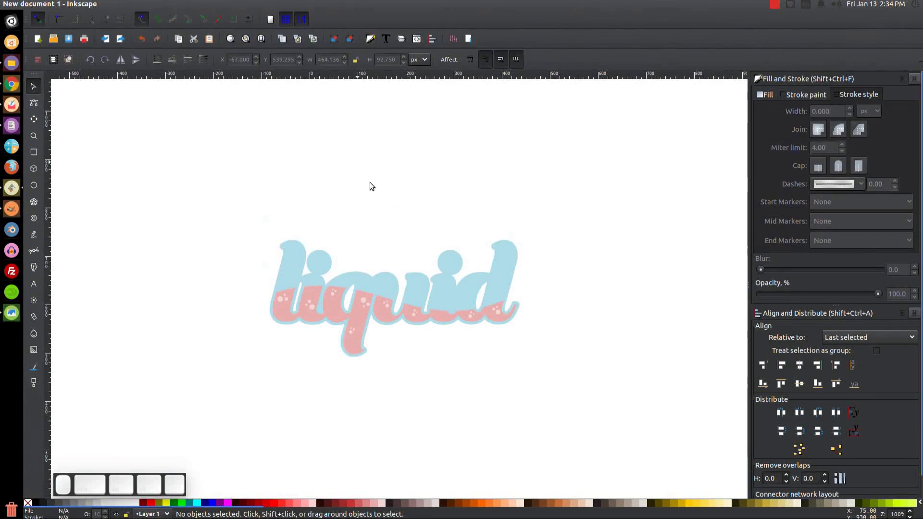
pyautogui.click(193, 9)
pyautogui.click(193, 9)
pyautogui.click(193, 9)
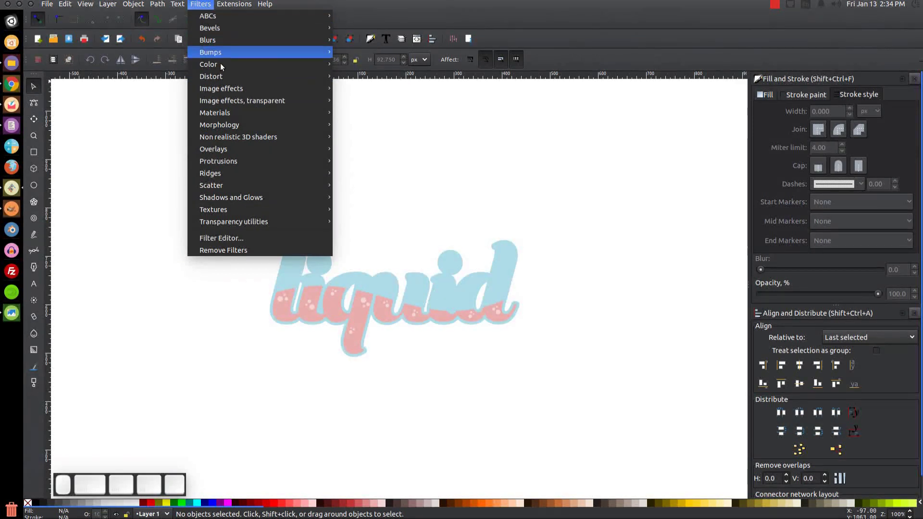
pyautogui.click(202, 6)
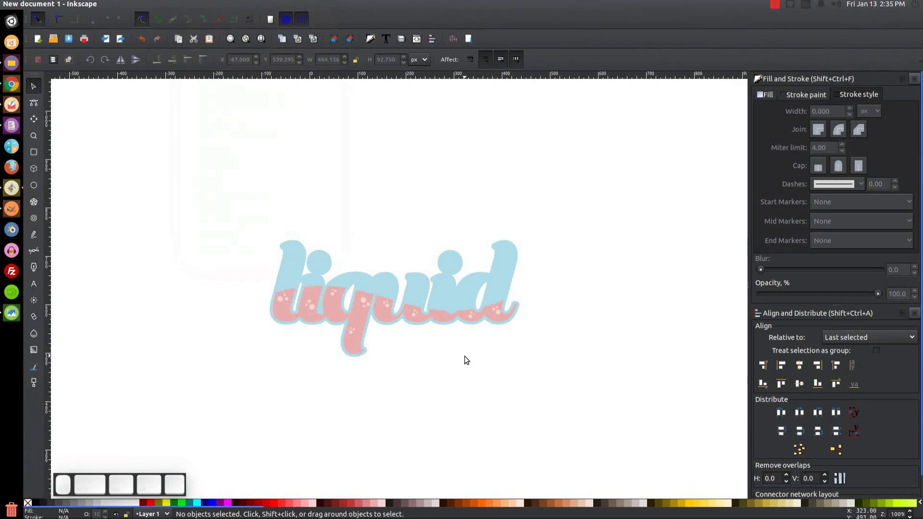
# Duplicate the light blue outline shape and fill the copy with pure blue.
pyautogui.moveTo(464, 356); pyautogui.dragTo(449, 341)
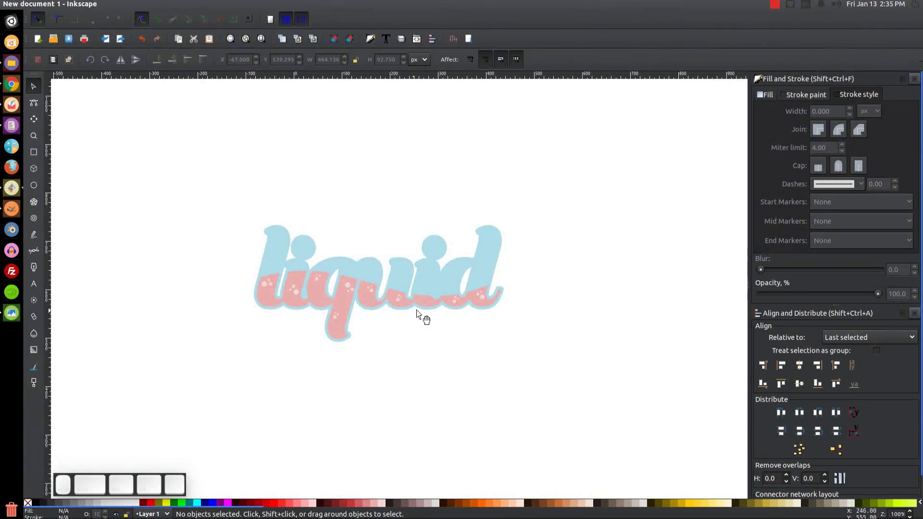
pyautogui.click(487, 239)
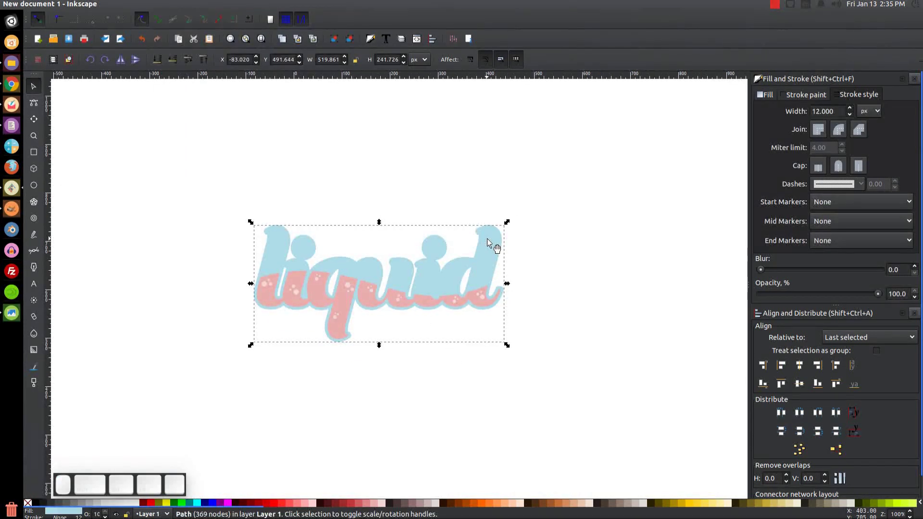
pyautogui.rightClick(486, 238)
pyautogui.click(520, 315)
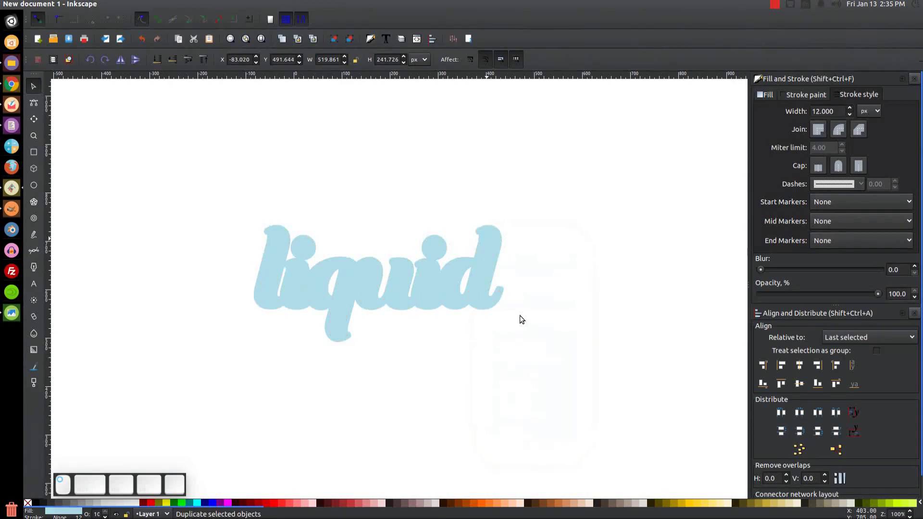
pyautogui.click(213, 504)
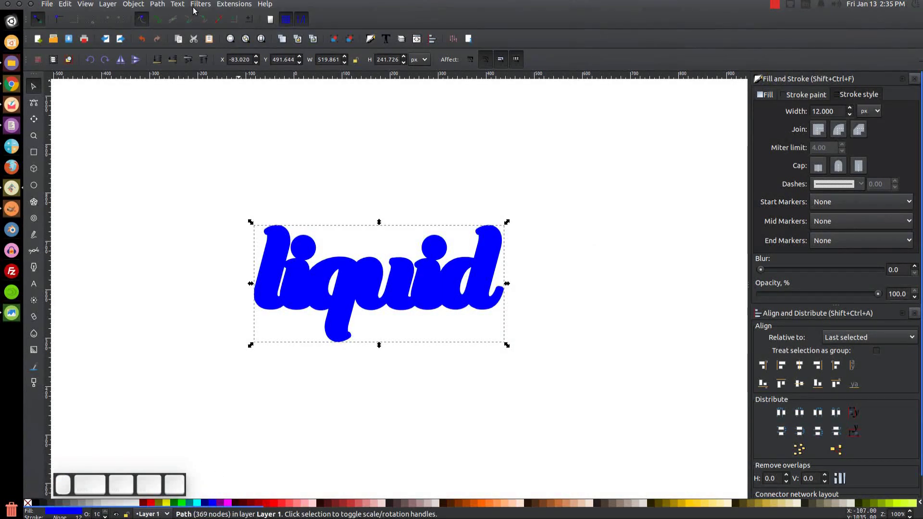
# Apply the Frosted glass 3D shader to the blue copy and restack it one level above the bottommost object.
pyautogui.click(198, 4)
pyautogui.moveTo(235, 139)
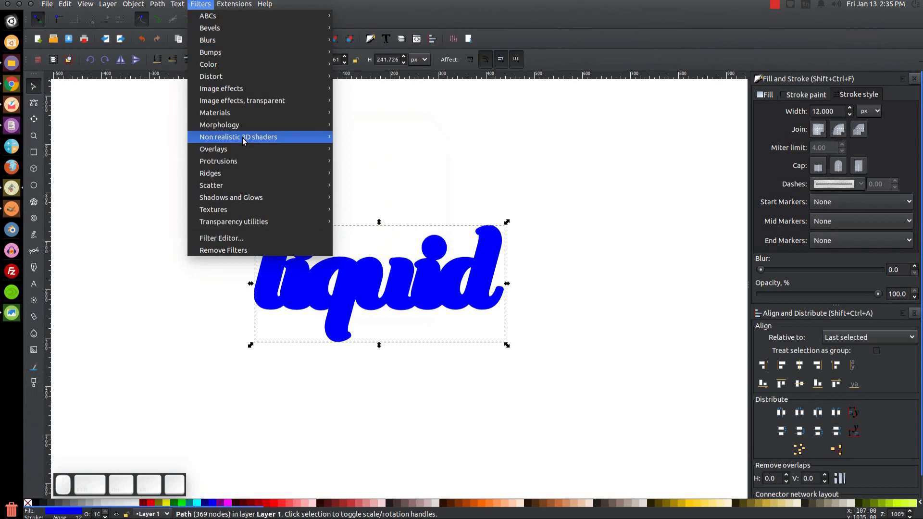
pyautogui.moveTo(242, 137)
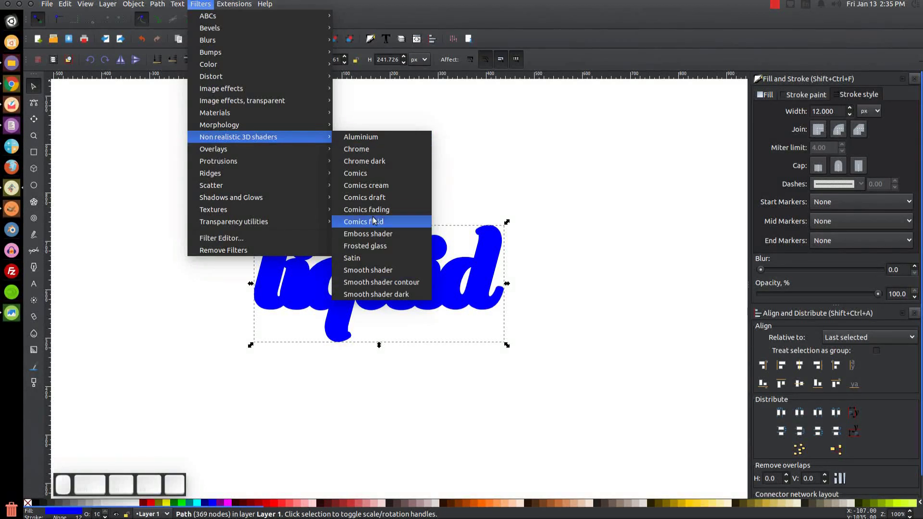
pyautogui.click(377, 247)
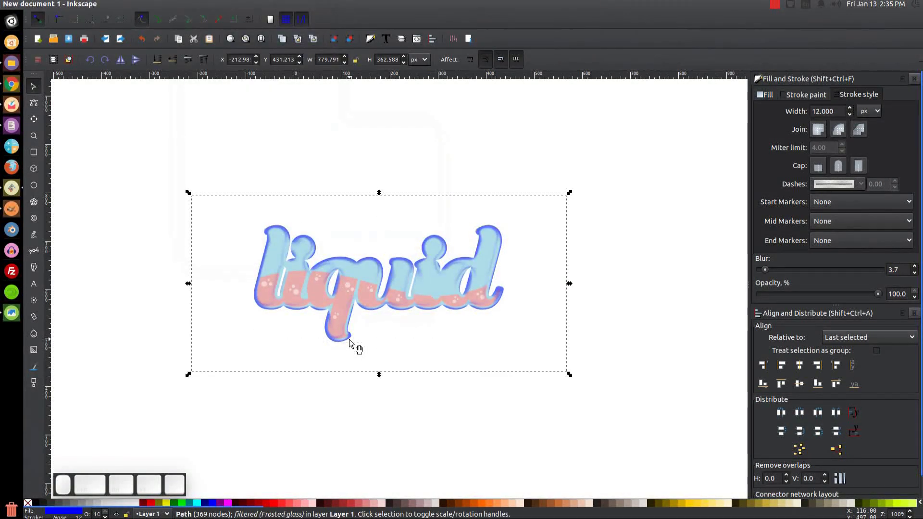
pyautogui.click(160, 63)
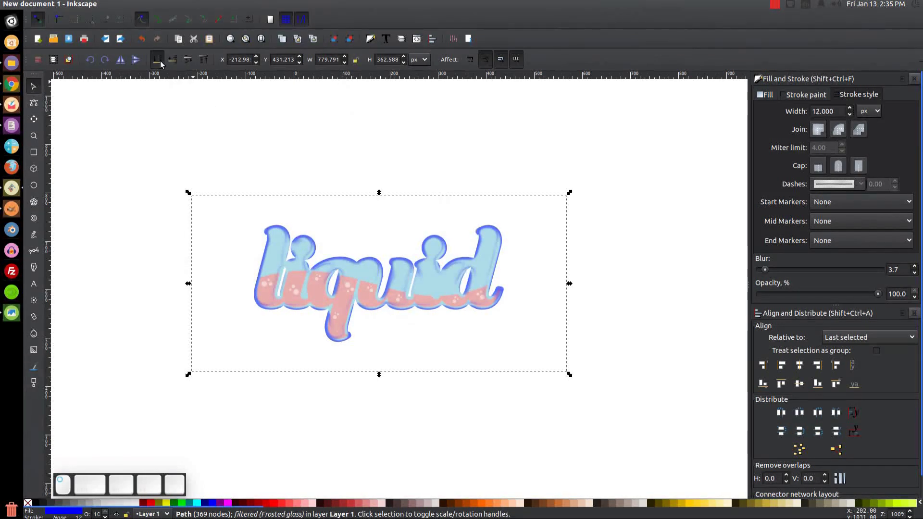
pyautogui.click(187, 60)
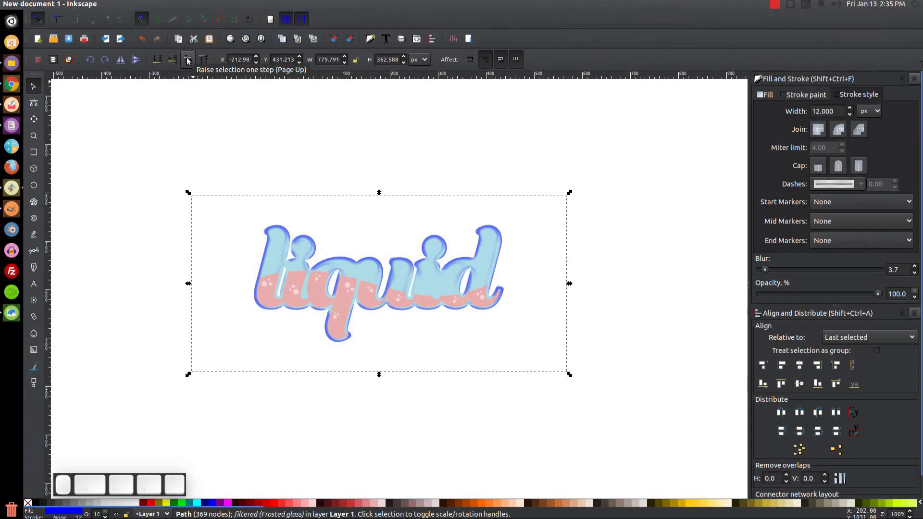
# Set the frosted blue copy's fill hue to 155 and lighten the light blue outline shape's fill to lightness 235.
pyautogui.click(766, 94)
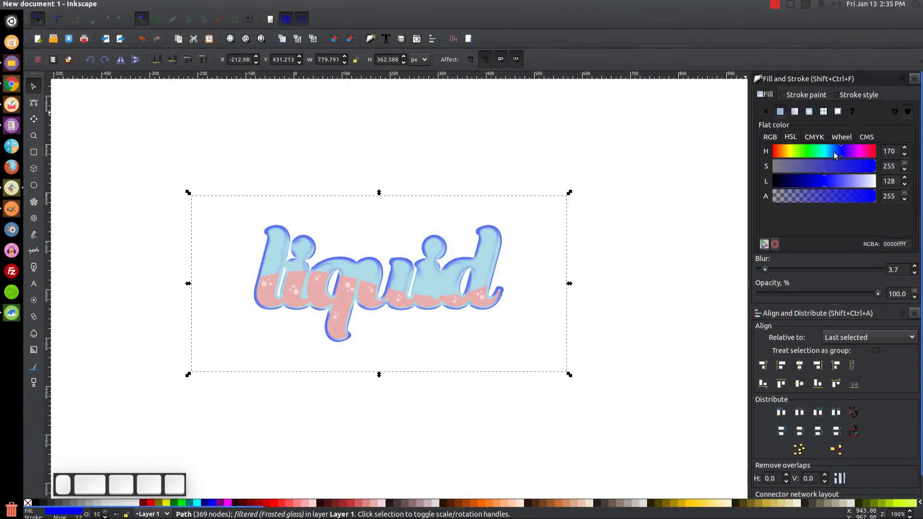
pyautogui.moveTo(841, 154); pyautogui.dragTo(836, 154)
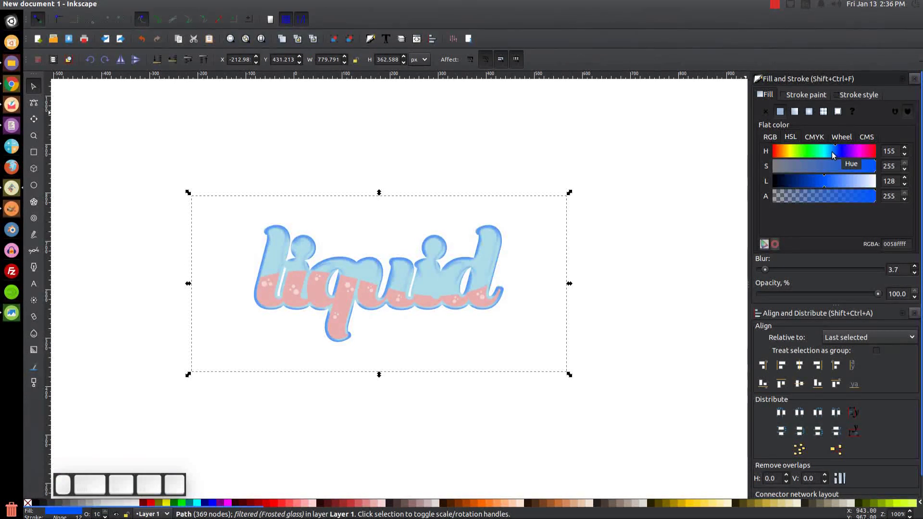
pyautogui.keyDown('alt'); pyautogui.click(488, 254); pyautogui.keyUp('alt')
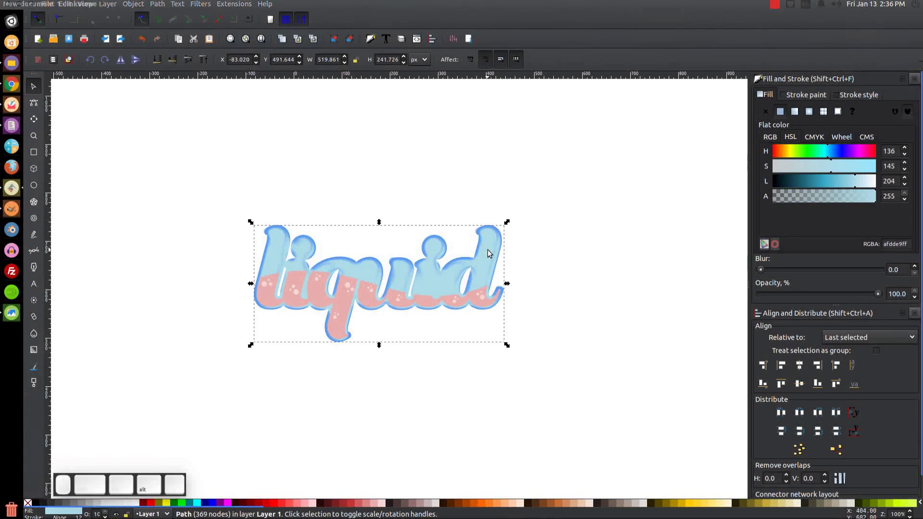
pyautogui.click(864, 183)
pyautogui.click(870, 184)
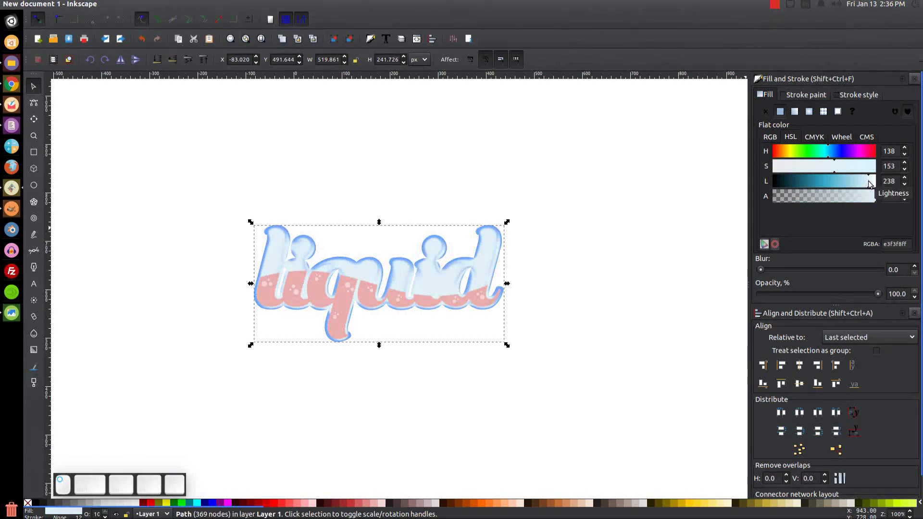
pyautogui.click(868, 184)
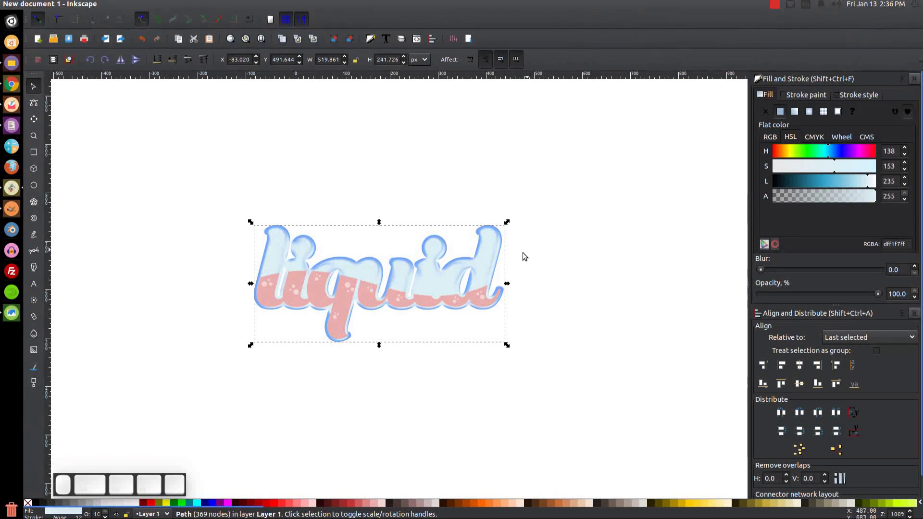
# Duplicate the pink liquid shape and fill the copy with pure red.
pyautogui.click(344, 338)
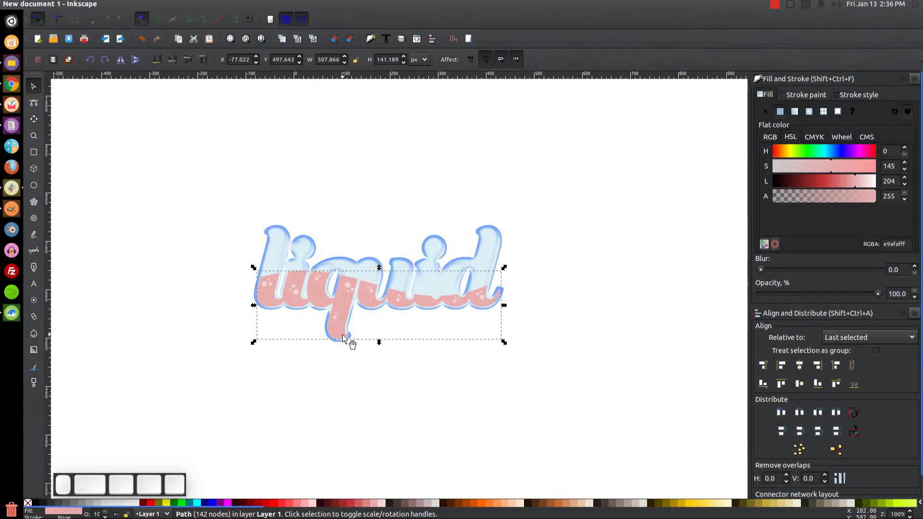
pyautogui.rightClick(339, 336)
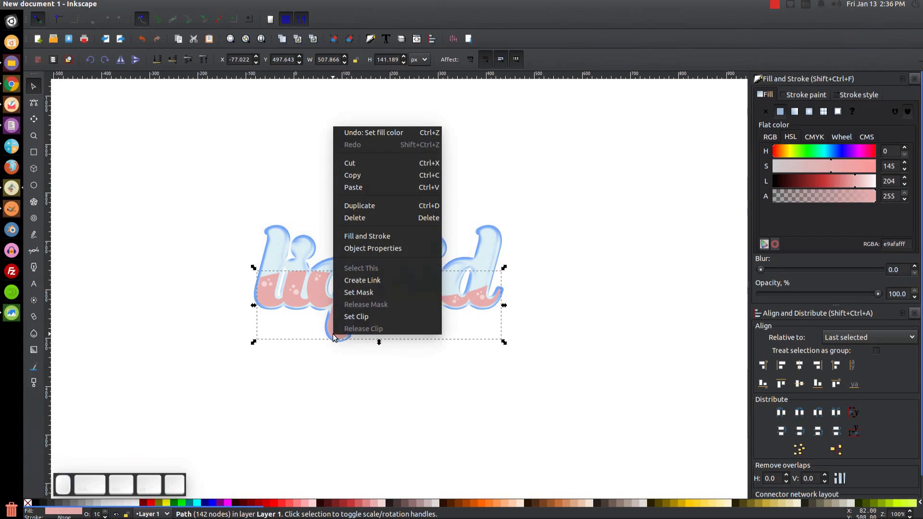
pyautogui.click(371, 207)
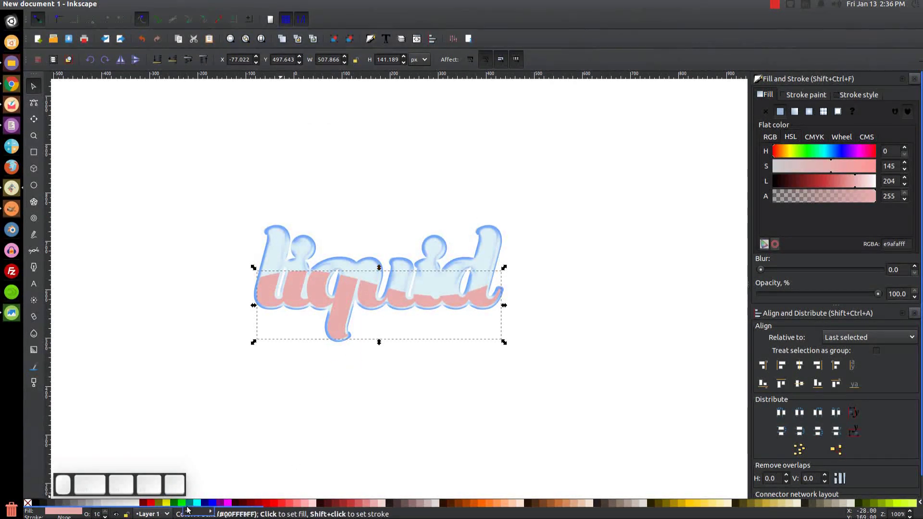
pyautogui.click(151, 505)
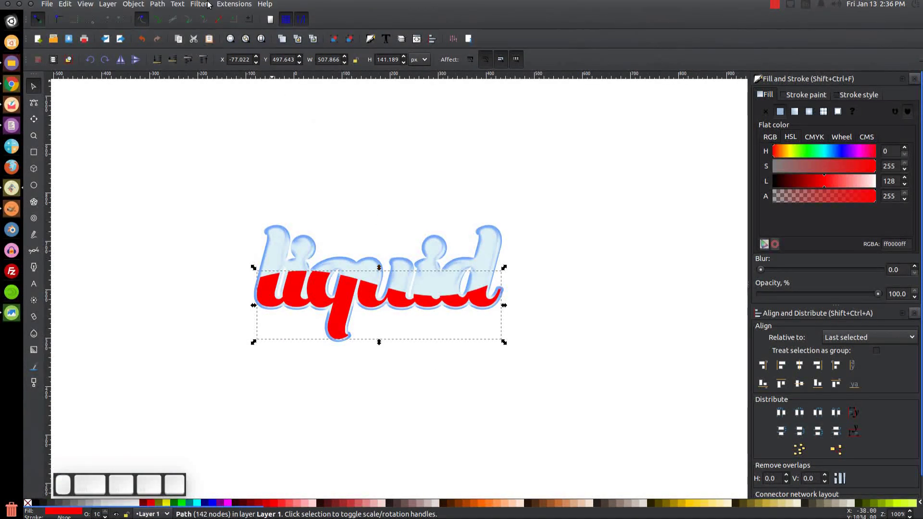
# Apply the Frosted glass 3D shader to the red liquid copy.
pyautogui.click(202, 4)
pyautogui.moveTo(327, 138)
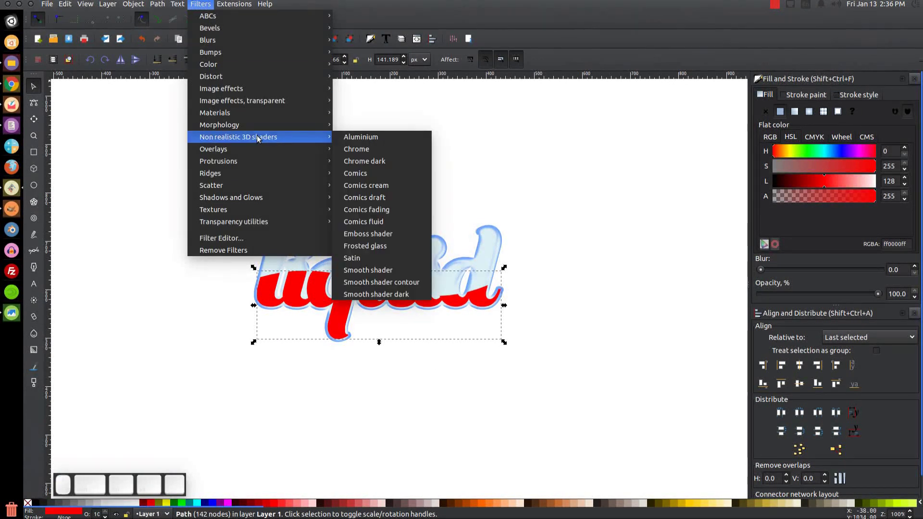
pyautogui.click(373, 247)
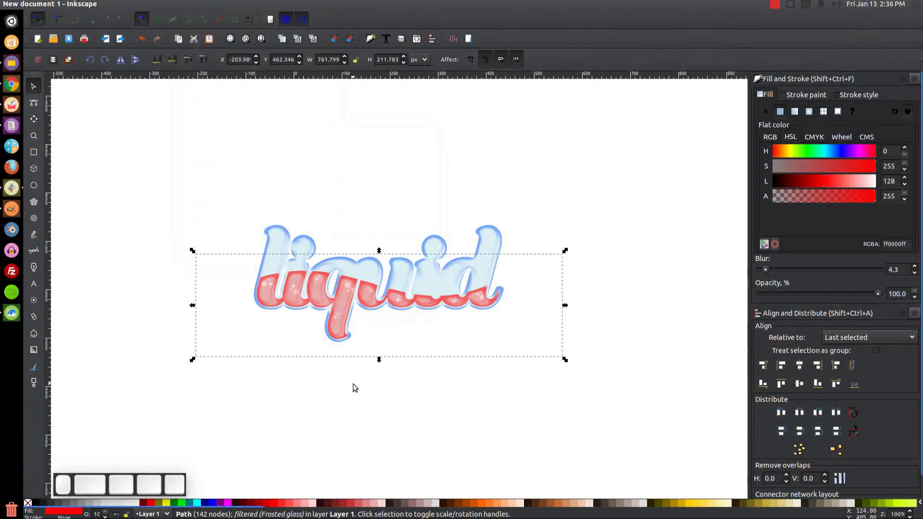
# Deselect the artwork, compare it with the reference image thumbnail.png and minimize the reference.
pyautogui.scroll(-1, 381, 380)
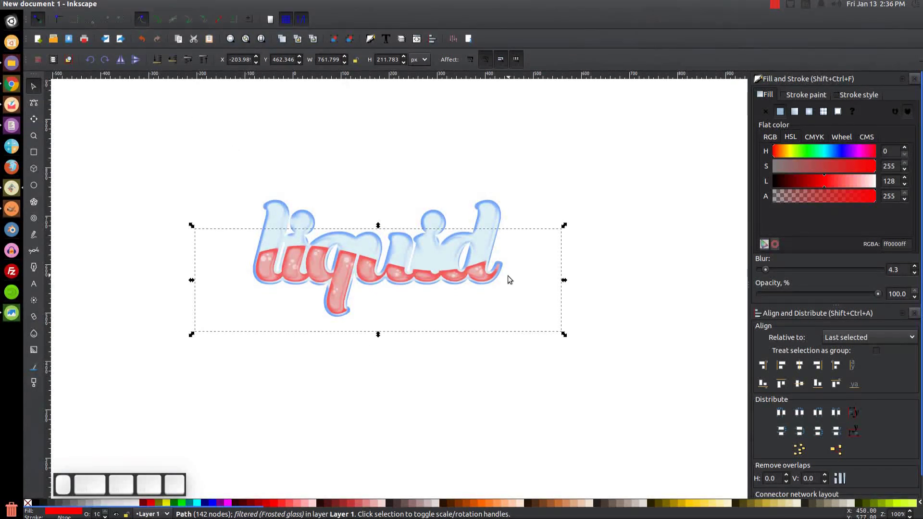
pyautogui.click(626, 251)
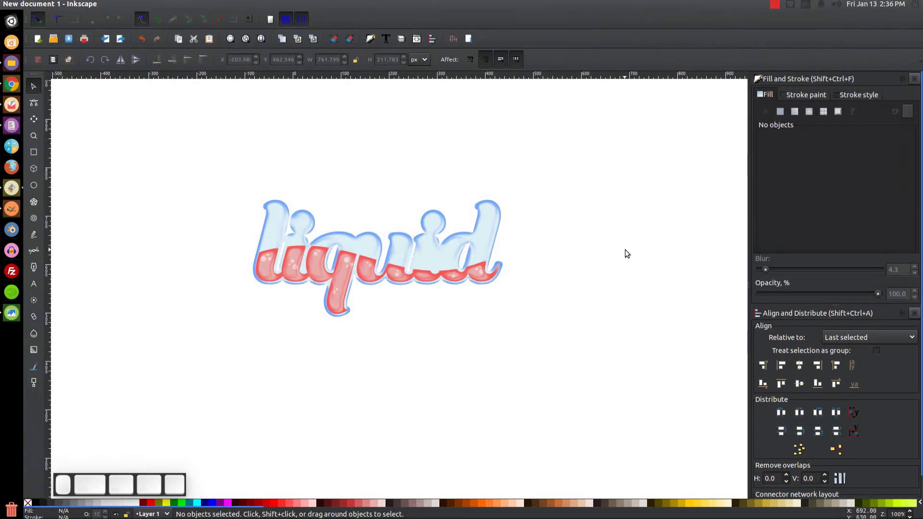
pyautogui.hotkey('alt', 'Tab')
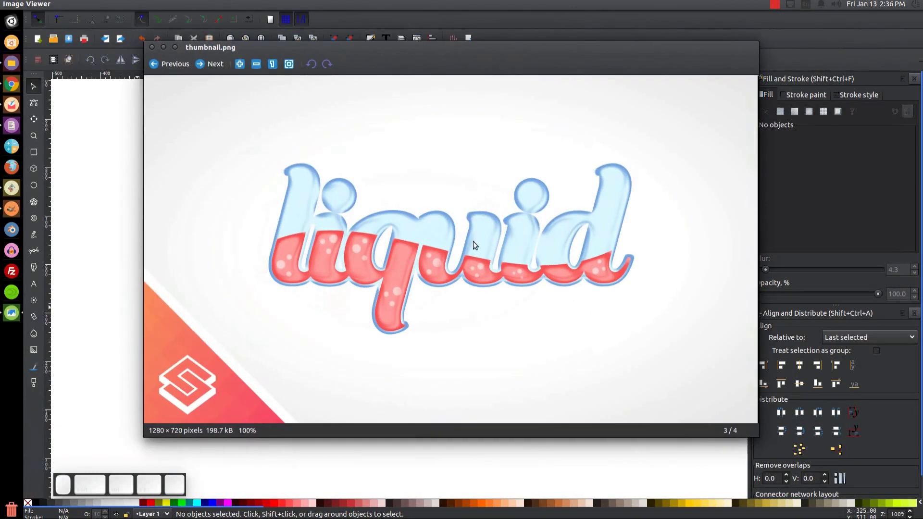
pyautogui.click(163, 47)
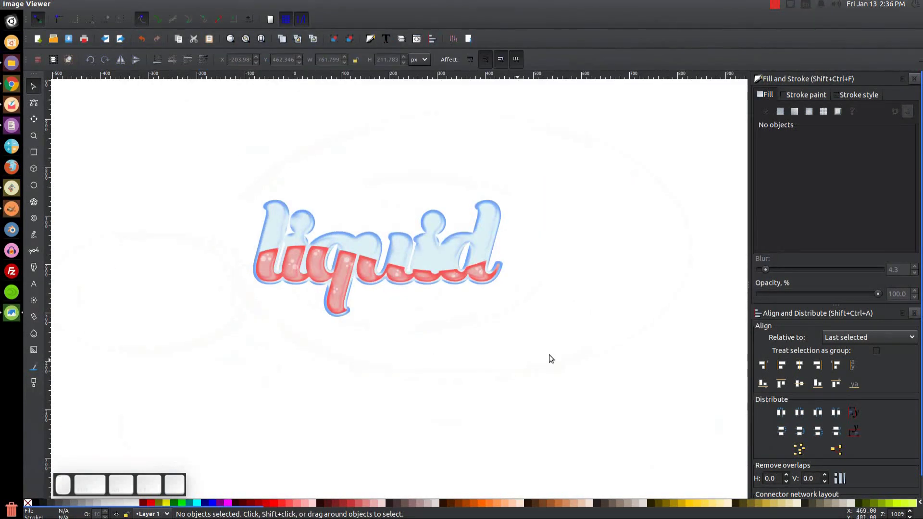
pyautogui.click(200, 5)
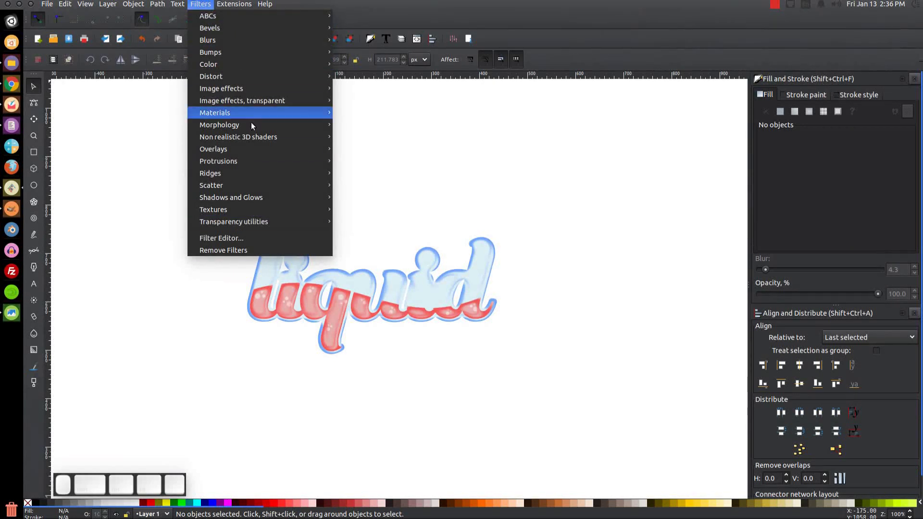
pyautogui.click(201, 5)
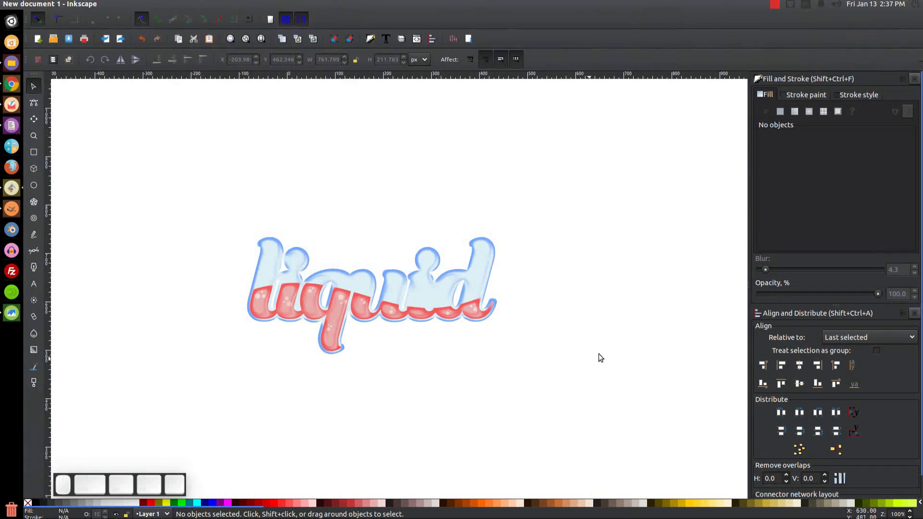
pyautogui.click(775, 6)
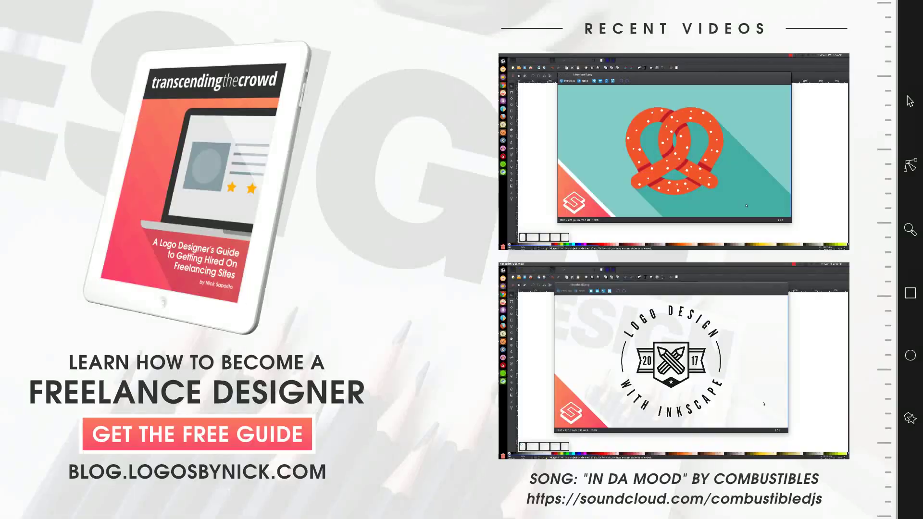